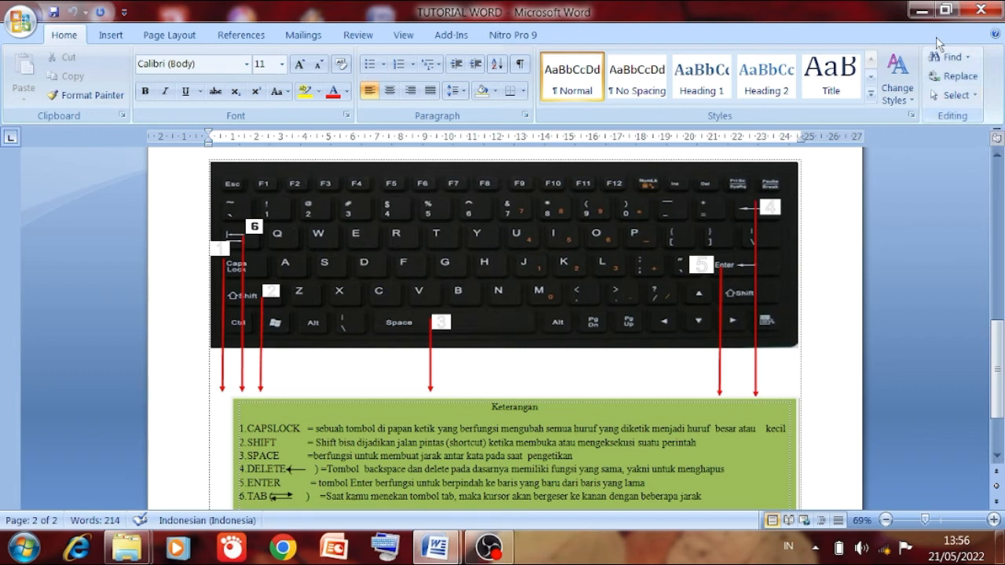
# - Minimize the open document, search the computer for "microsoft word", and launch Microsoft Office Word 2007 in a maximized window
pyautogui.click(921, 11)
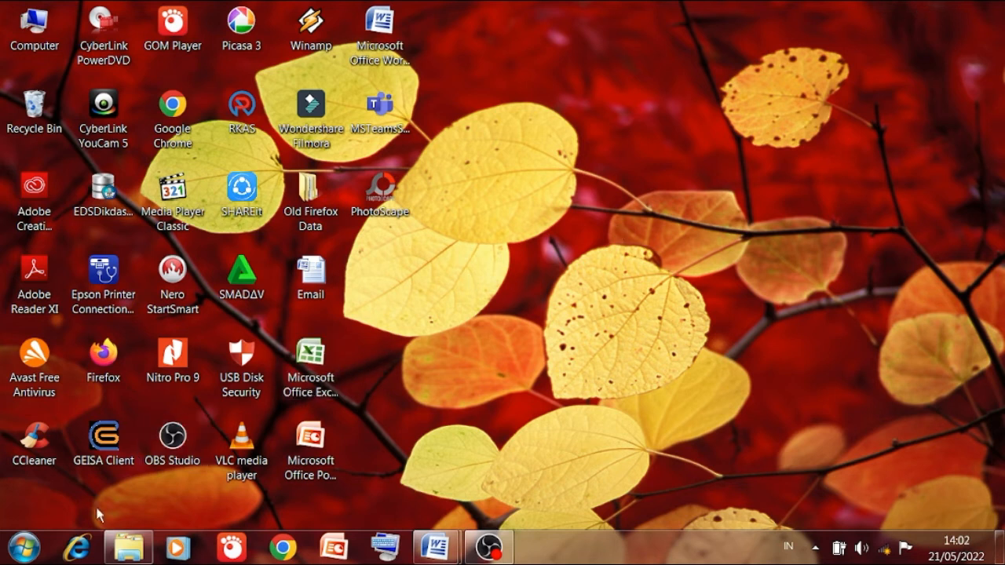
pyautogui.click(23, 548)
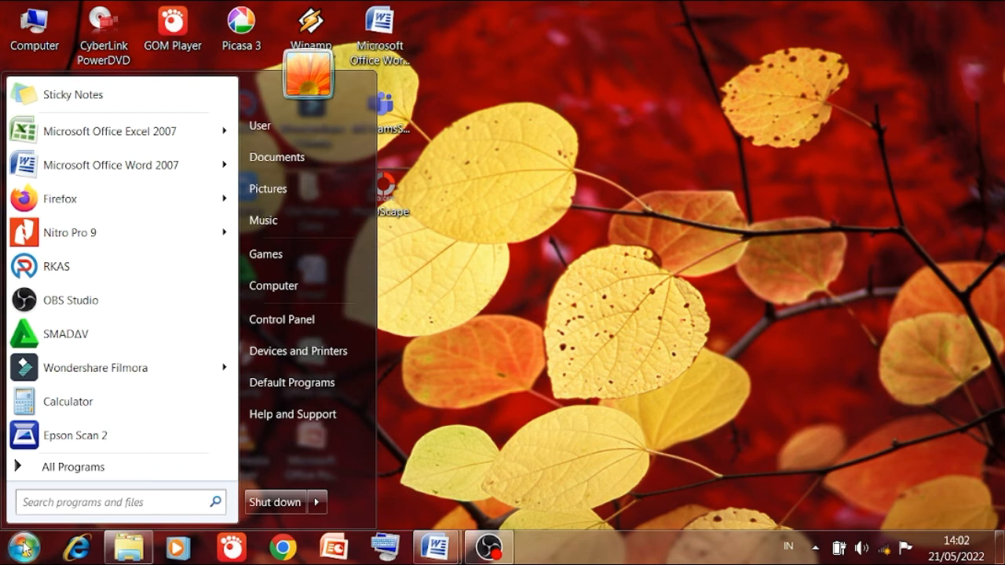
pyautogui.write('mic')
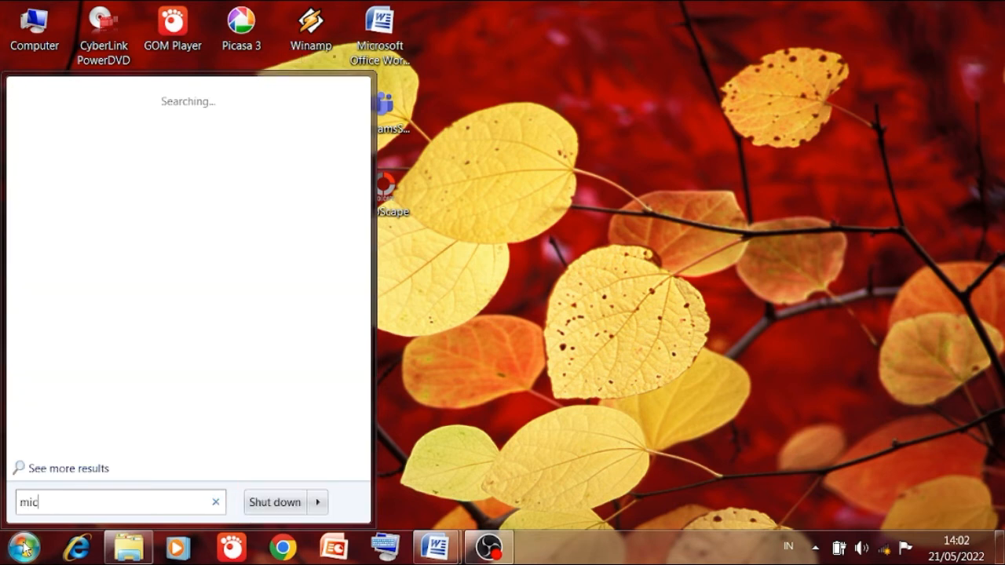
pyautogui.write('rosof')
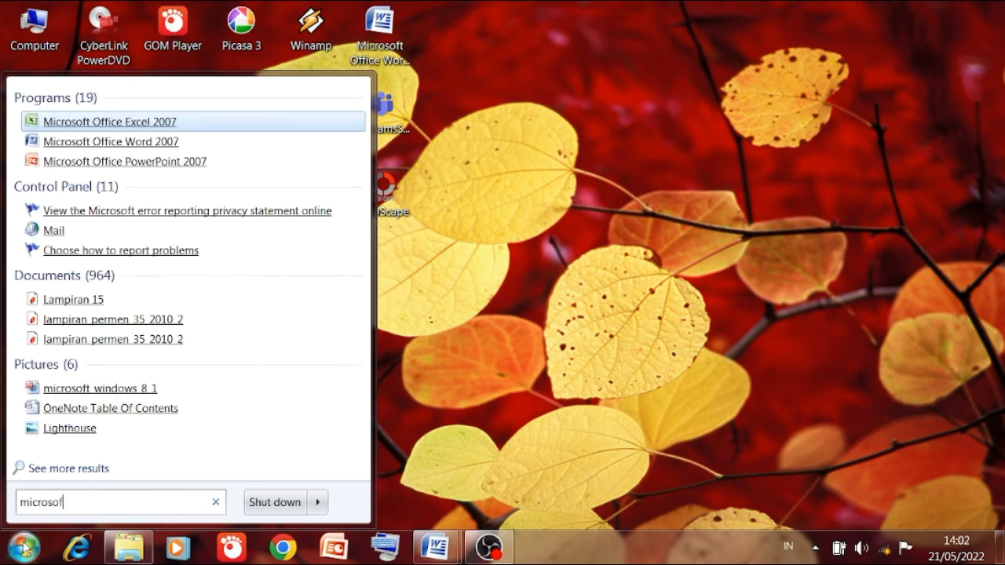
pyautogui.write('t wo')
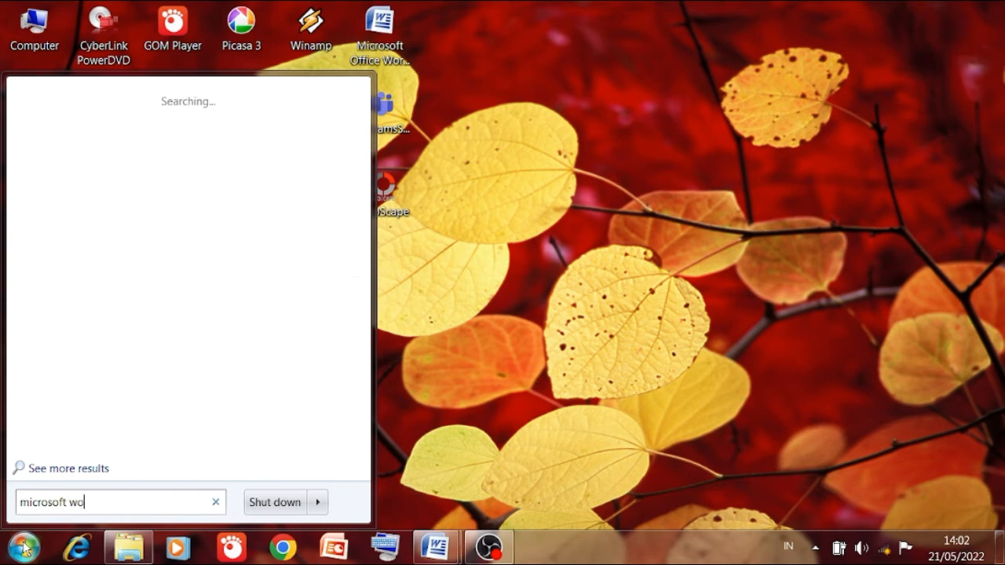
pyautogui.write('rd')
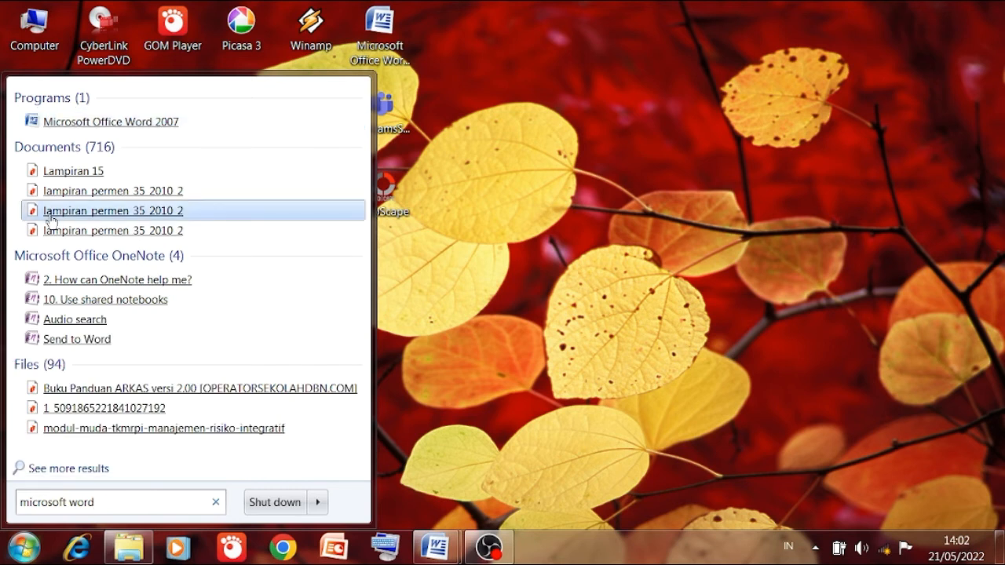
pyautogui.click(114, 125)
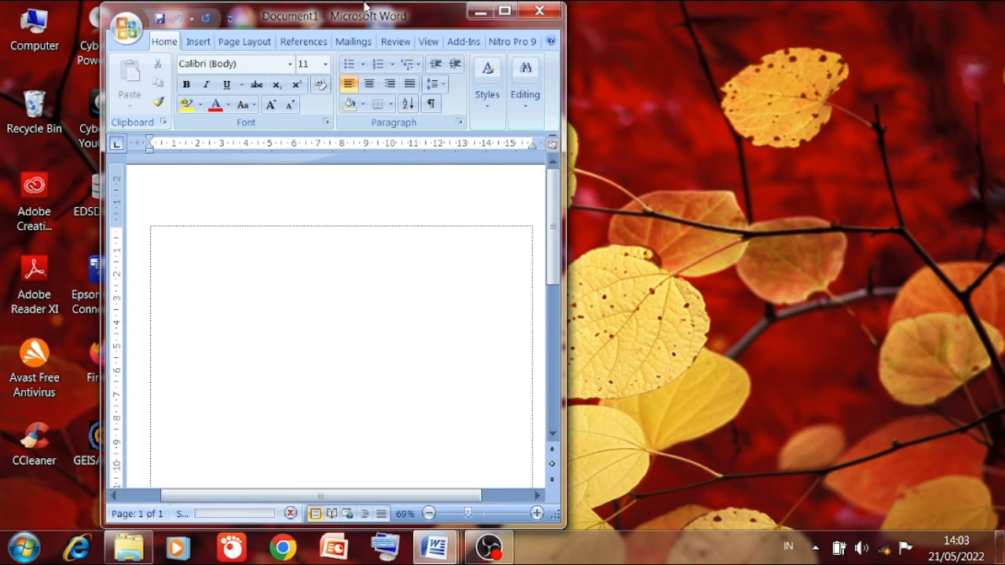
pyautogui.click(503, 13)
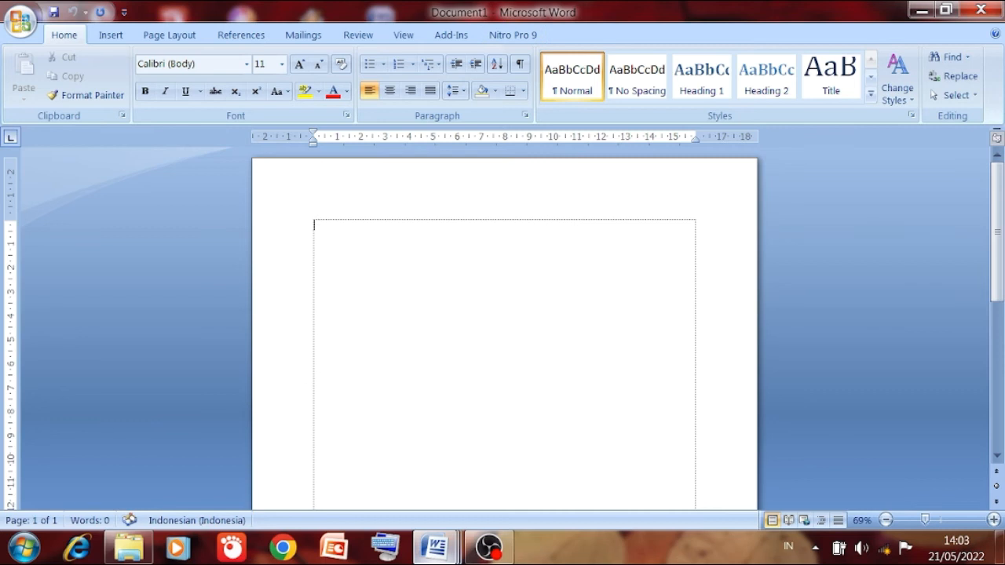
# - In the open document "tutorial MATERI TIK KELAS 7", select all the text and set it to Times New Roman, size 12
pyautogui.moveTo(441, 558)
pyautogui.click(438, 446)
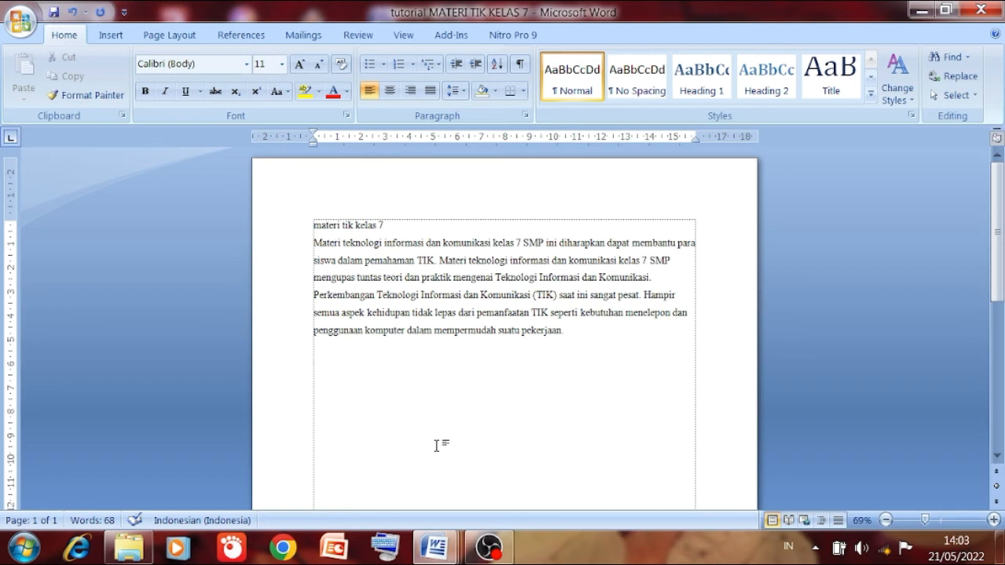
pyautogui.click(570, 331)
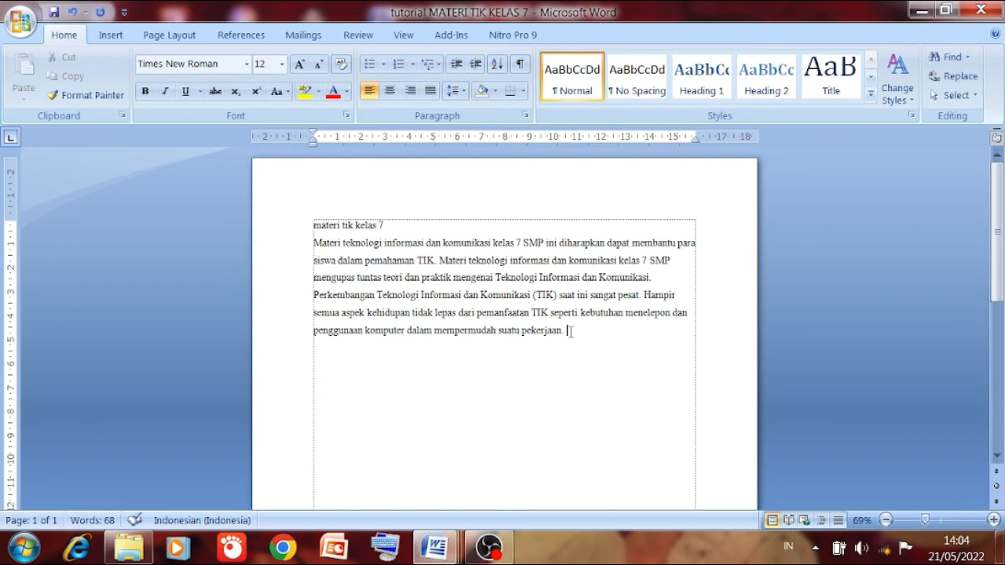
pyautogui.moveTo(571, 330); pyautogui.dragTo(315, 233)
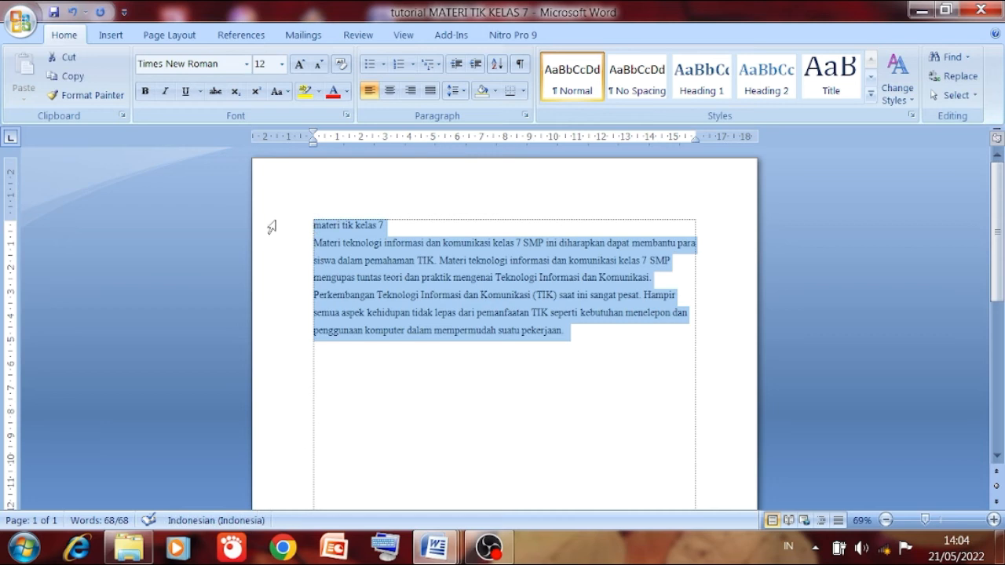
pyautogui.click(247, 65)
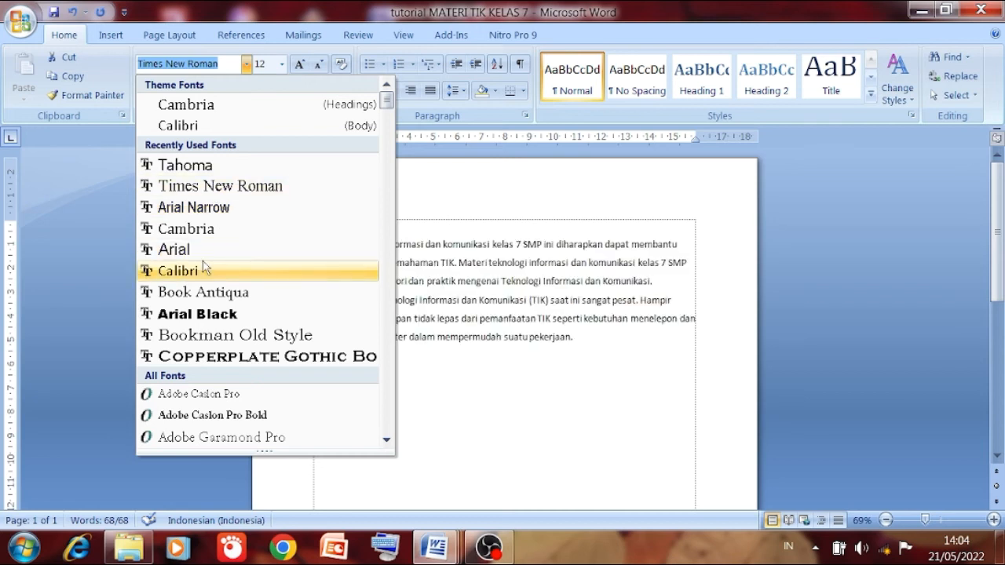
pyautogui.click(196, 188)
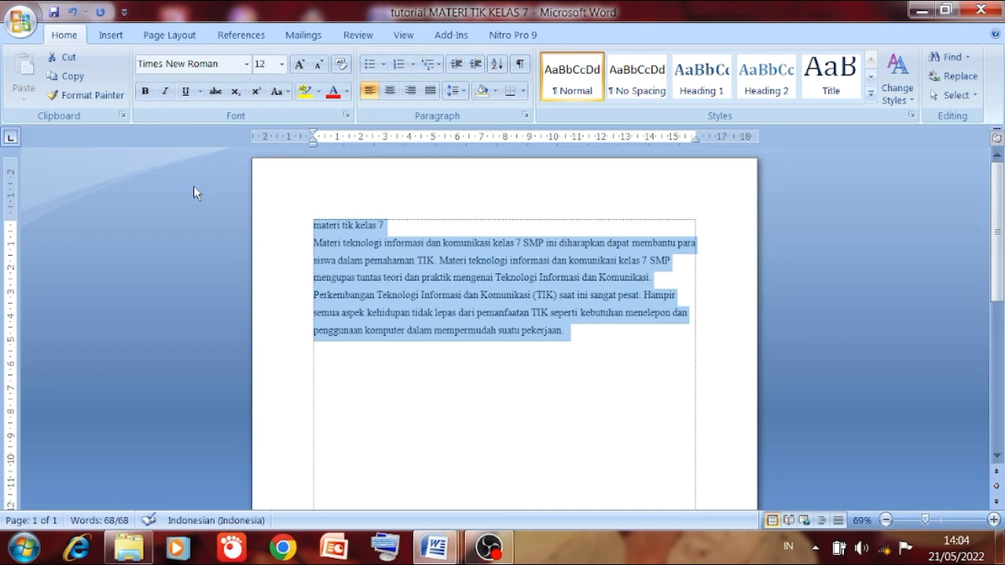
pyautogui.click(281, 66)
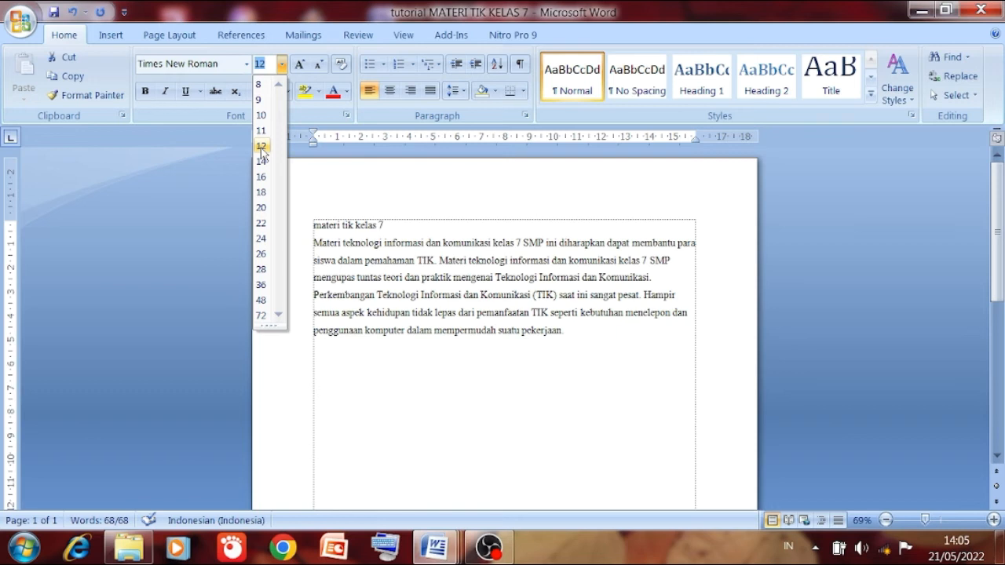
pyautogui.click(261, 147)
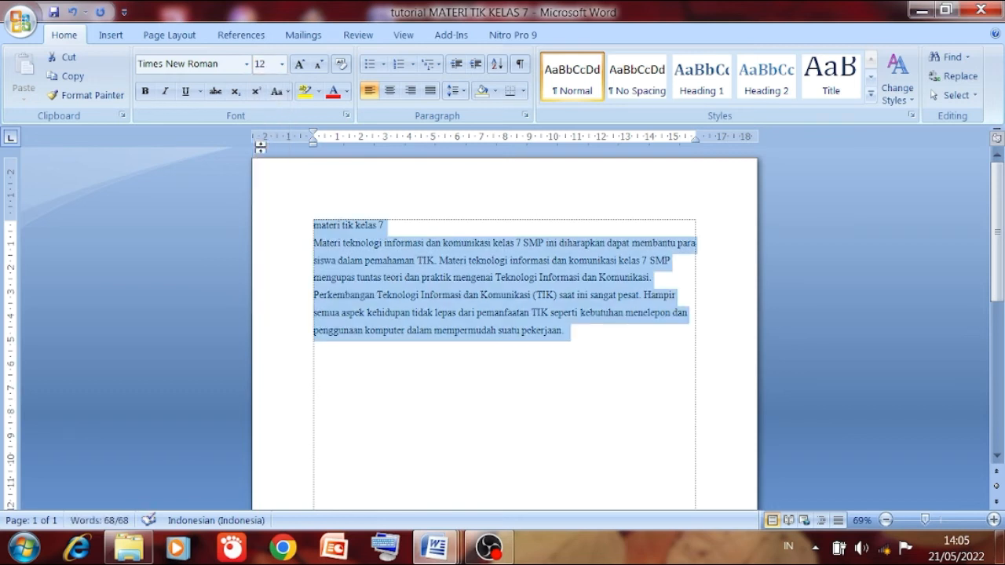
# - Try toggling bold and italic on the selected text, leaving both formats applied
pyautogui.click(145, 94)
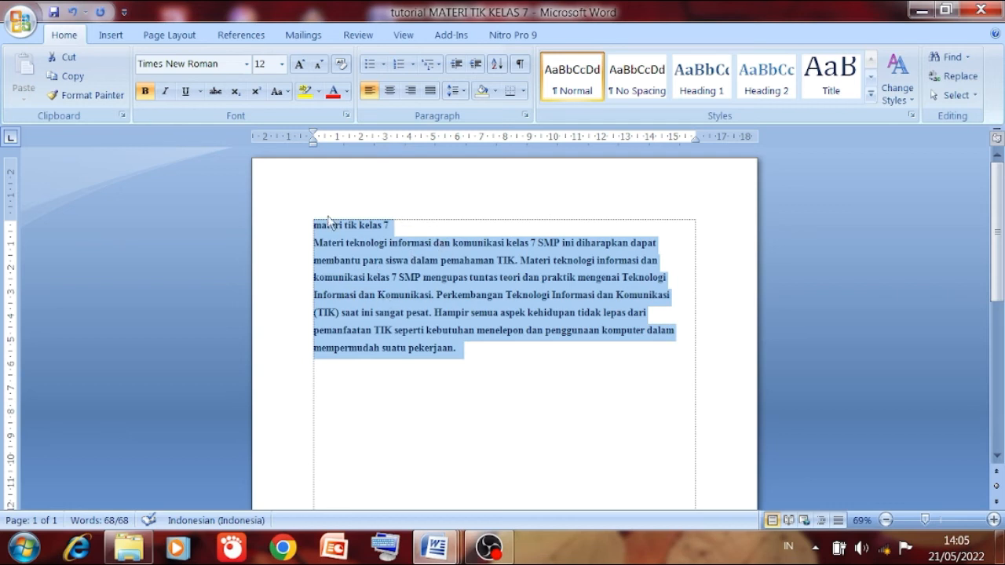
pyautogui.click(146, 92)
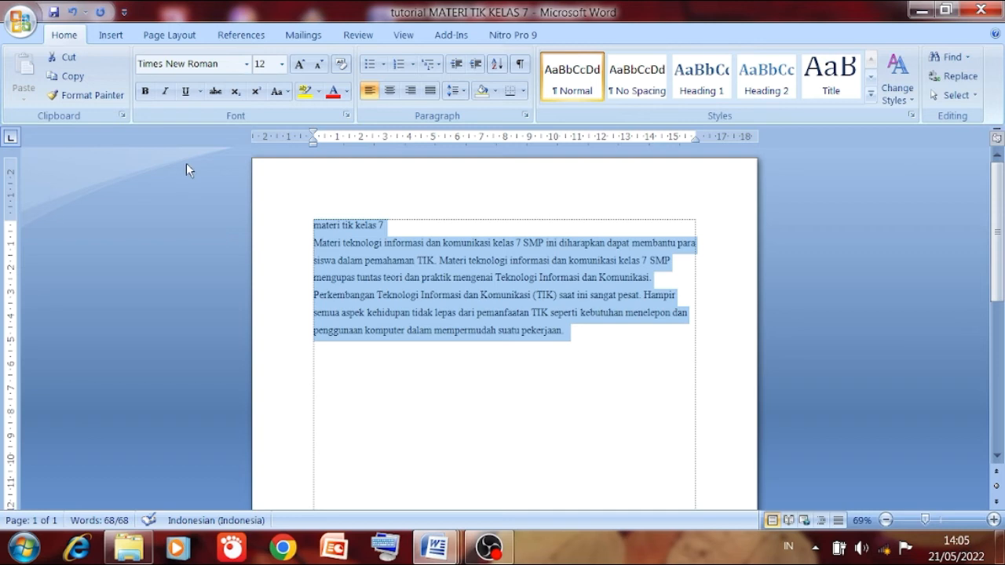
pyautogui.click(144, 93)
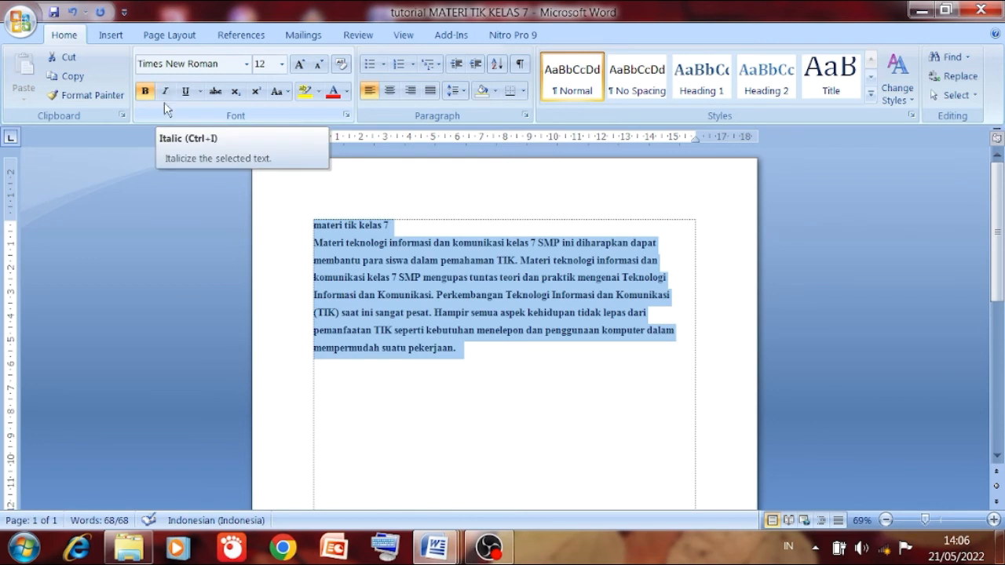
pyautogui.click(165, 93)
pyautogui.click(166, 93)
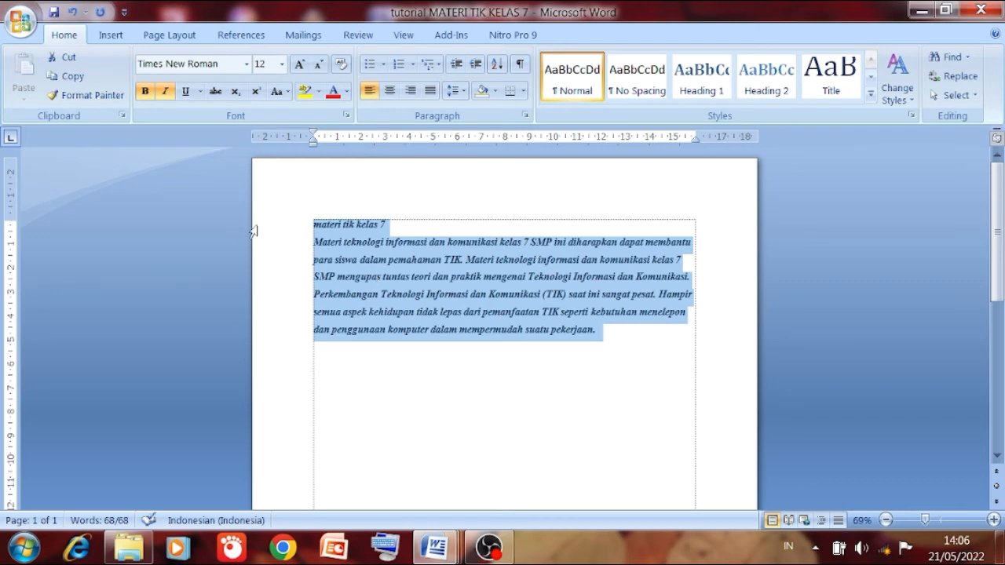
pyautogui.click(166, 92)
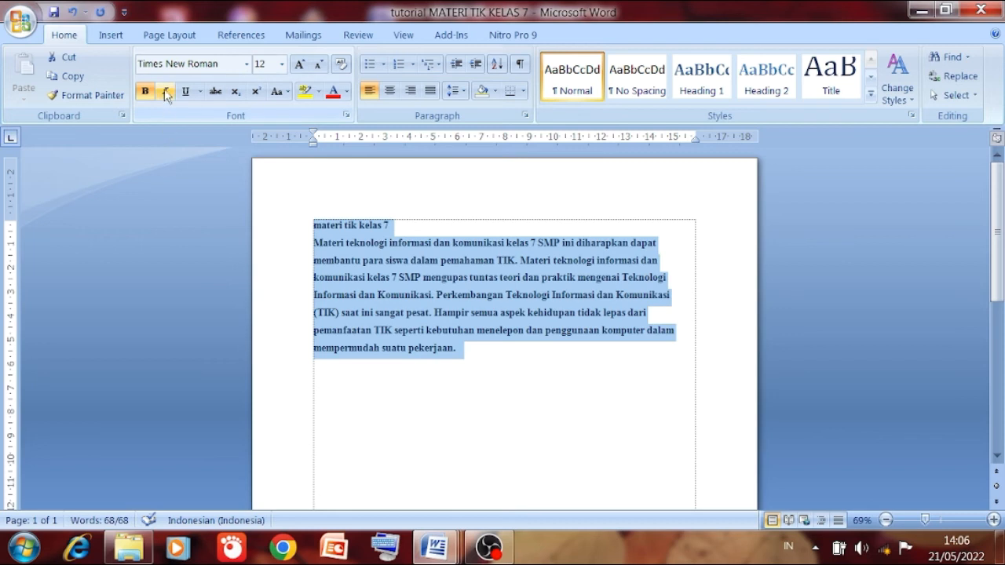
pyautogui.click(166, 93)
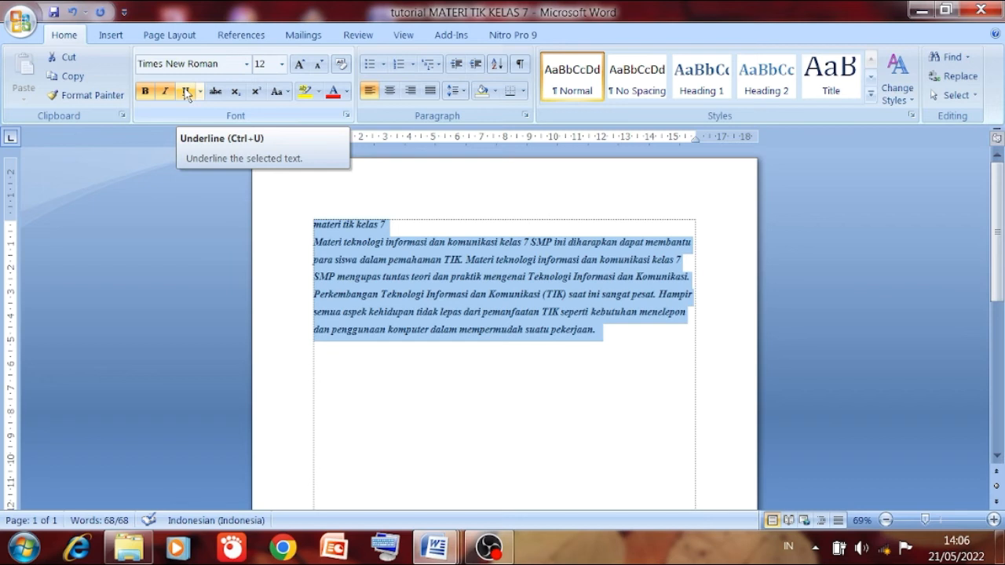
# - Try underlining the selected text, and remove the underline, italic and bold formatting
pyautogui.click(186, 91)
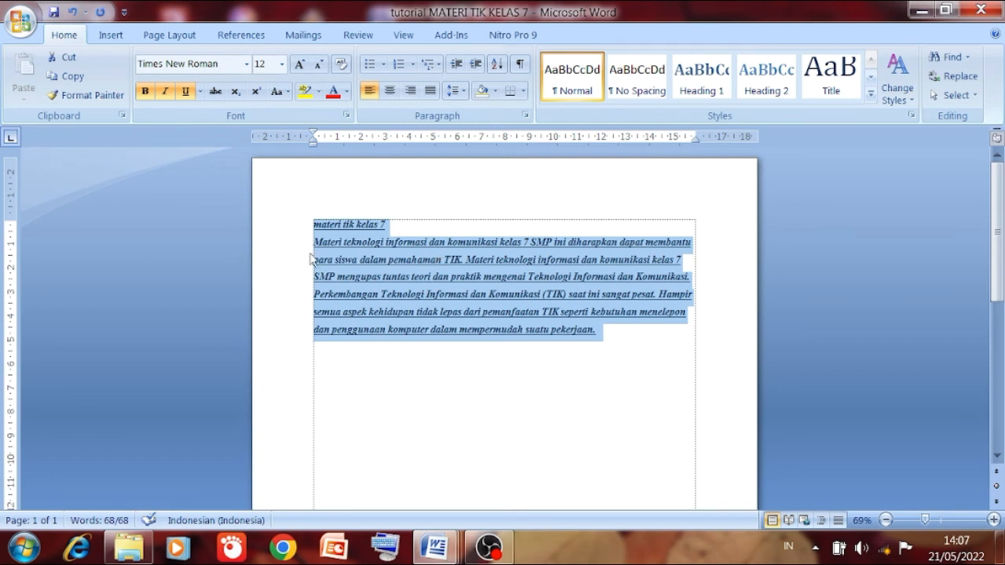
pyautogui.click(186, 91)
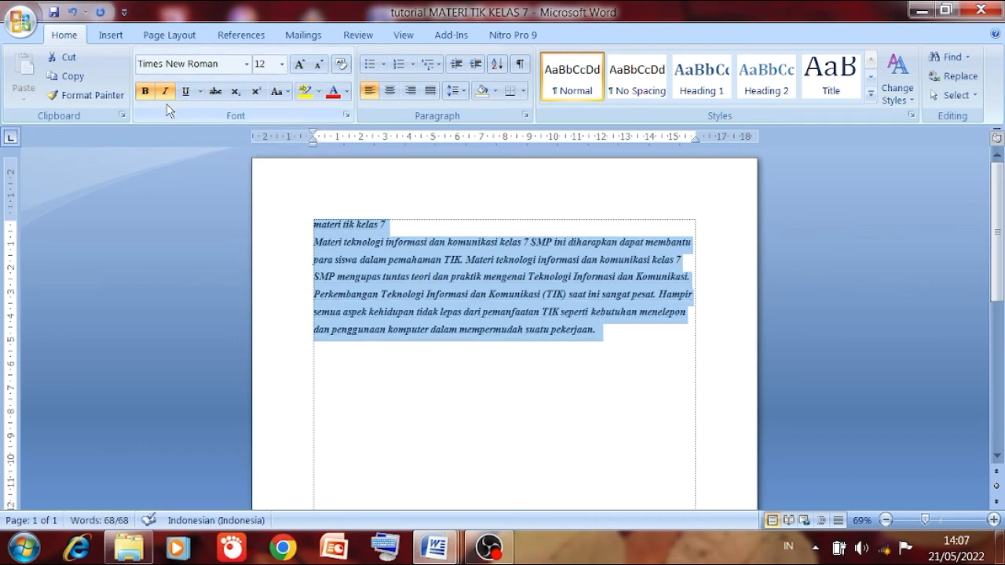
pyautogui.click(165, 92)
pyautogui.click(145, 92)
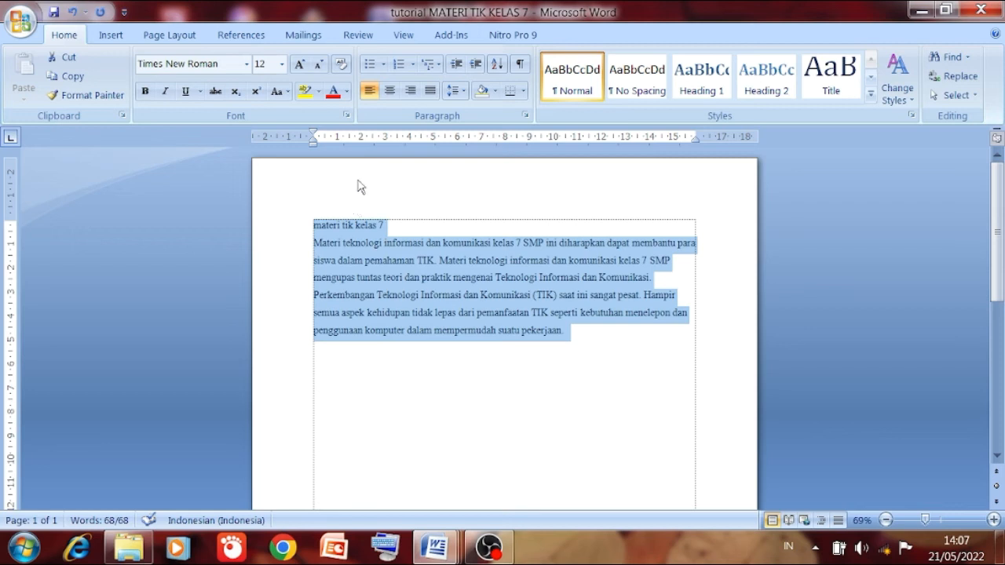
# - Try centered, right and left alignment on the selected text, and settle on justified alignment
pyautogui.click(390, 91)
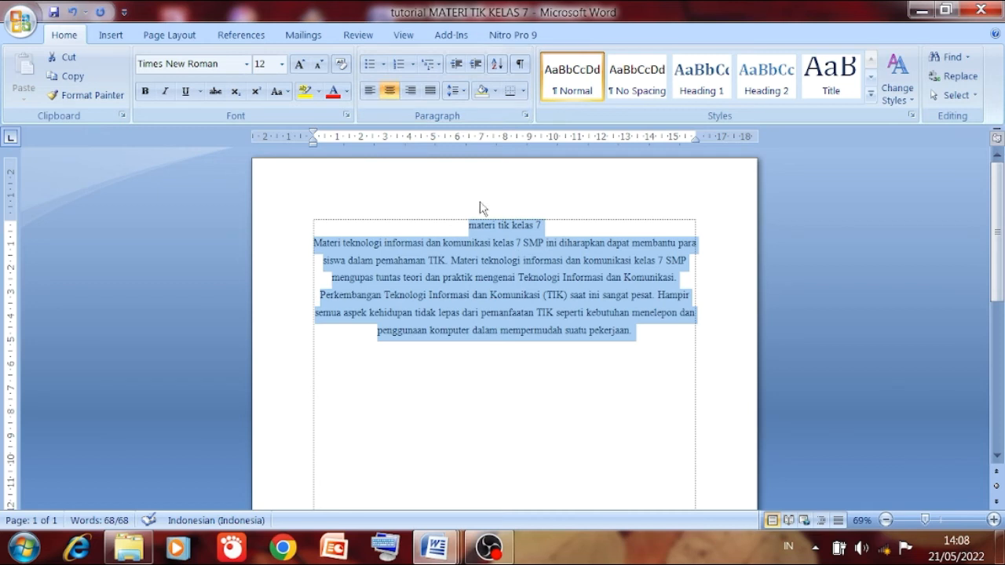
pyautogui.click(411, 91)
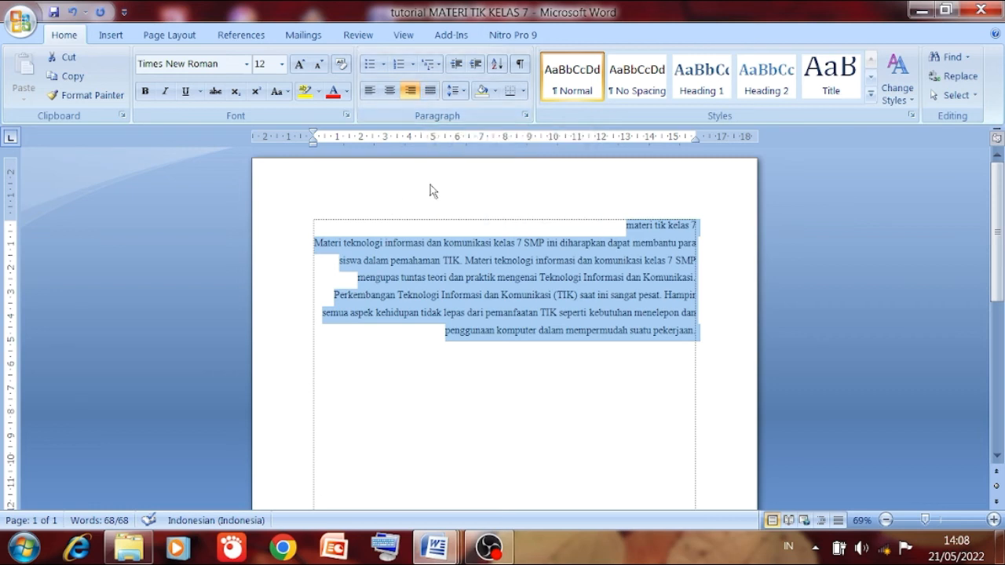
pyautogui.click(430, 93)
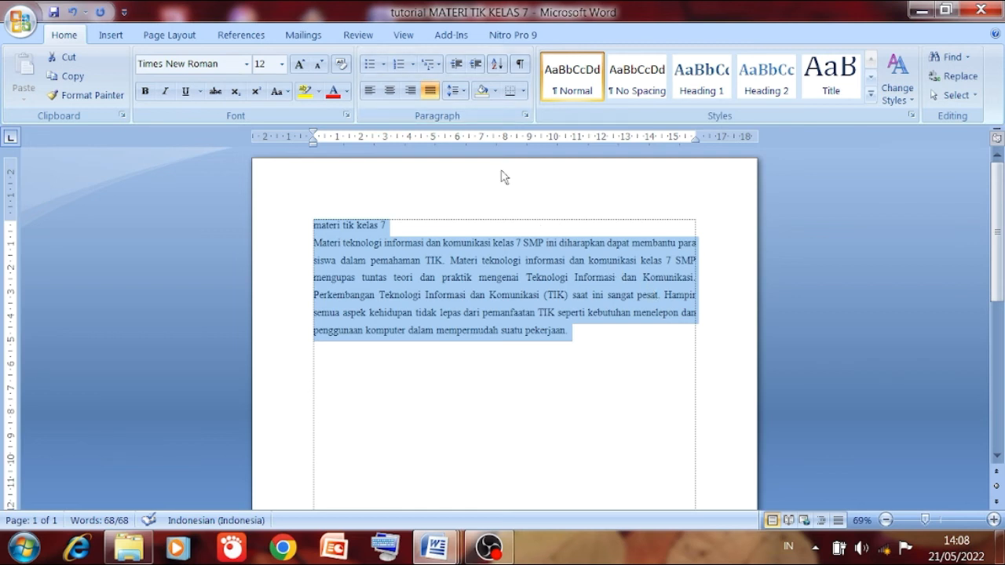
pyautogui.click(369, 90)
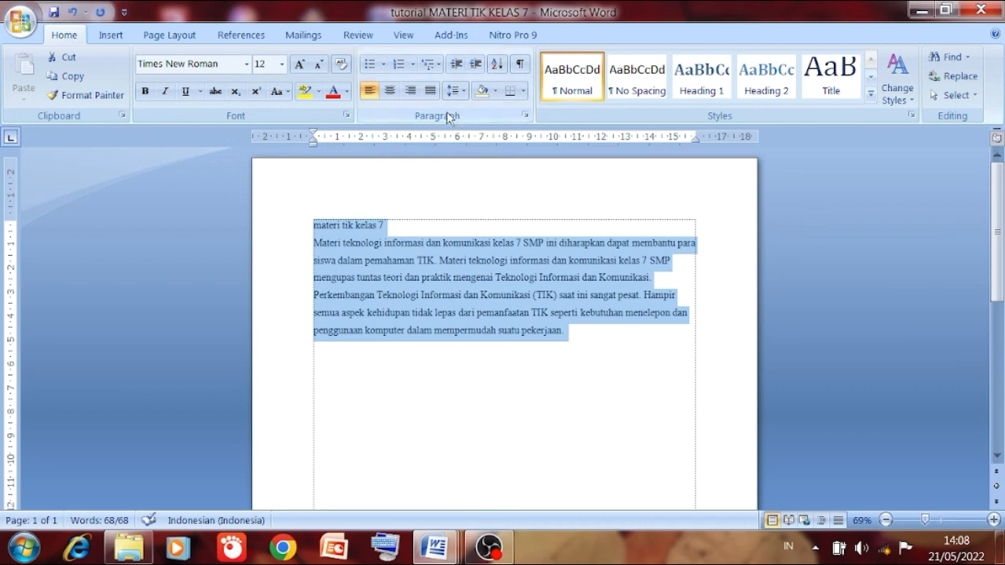
pyautogui.click(430, 91)
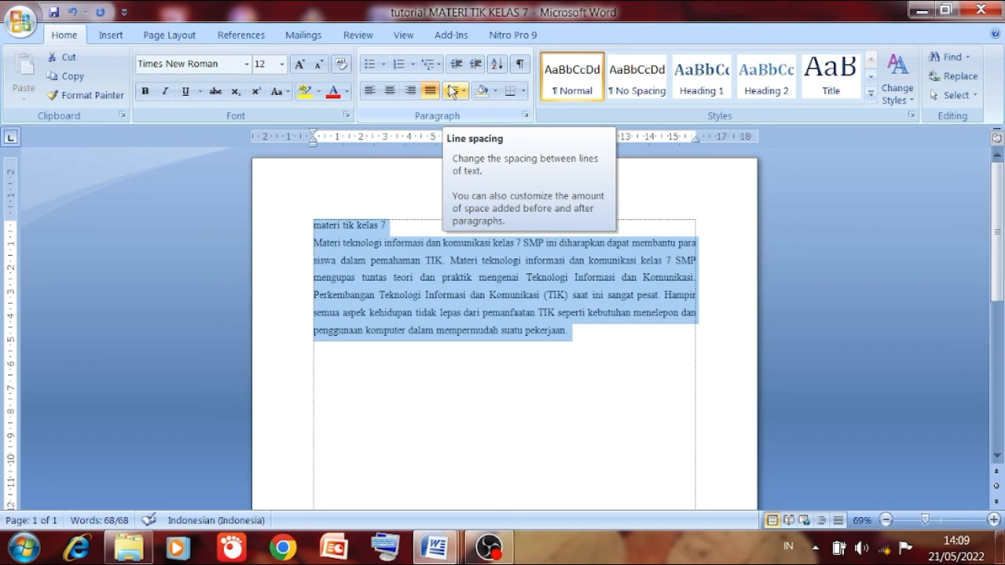
# - Try 3,0 line spacing on the selected text and return it to 1,5
pyautogui.click(453, 91)
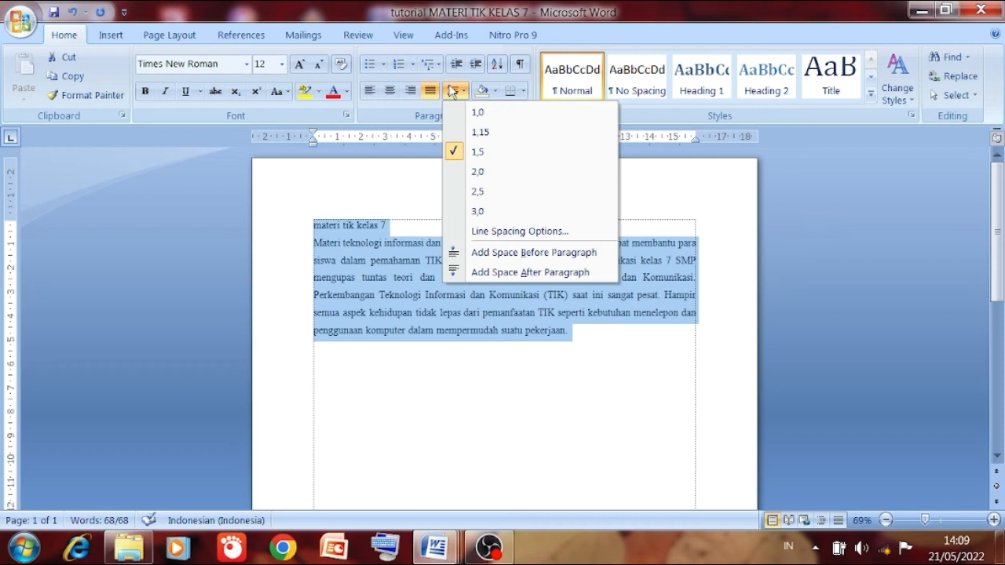
pyautogui.click(478, 212)
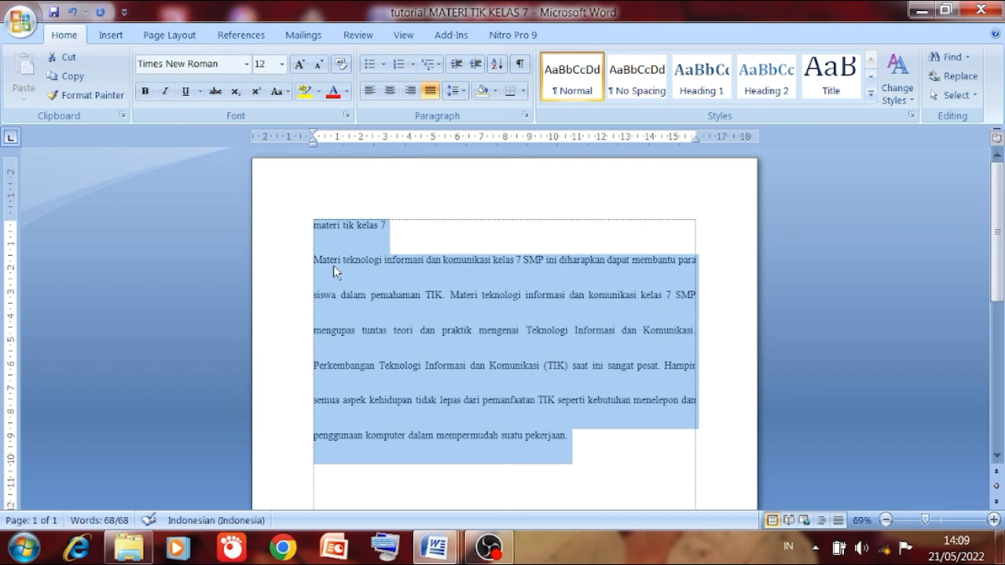
pyautogui.click(462, 91)
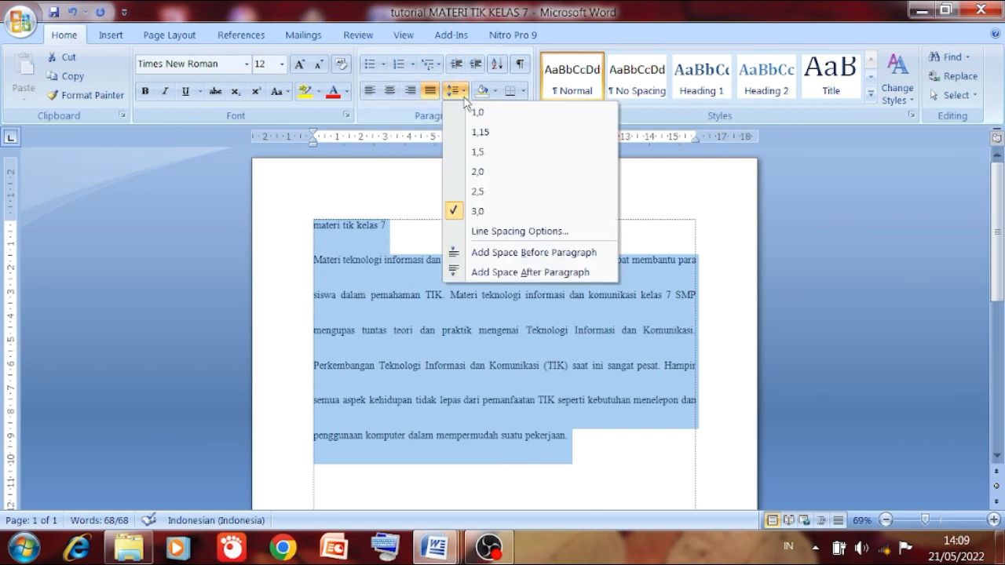
pyautogui.click(487, 154)
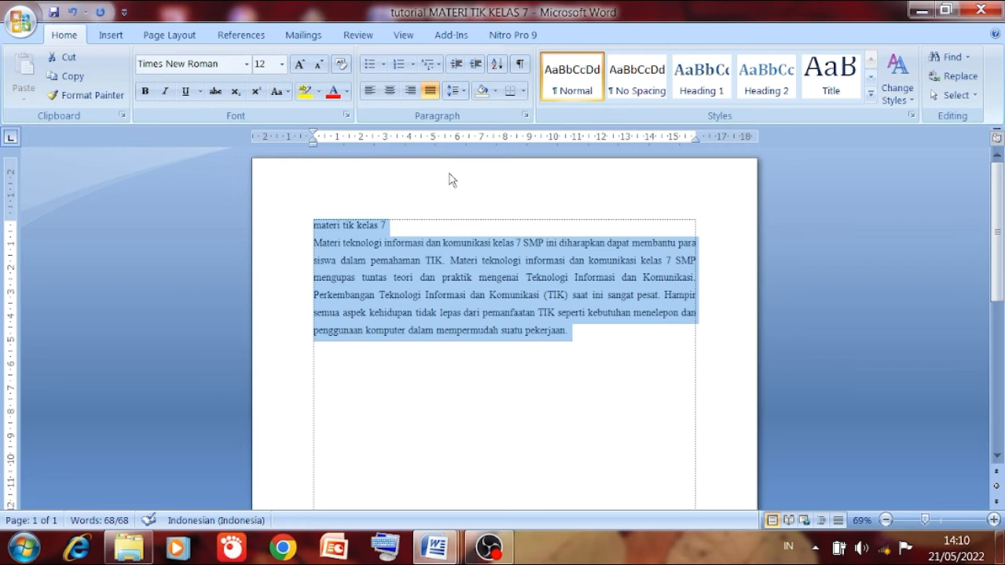
pyautogui.click(247, 66)
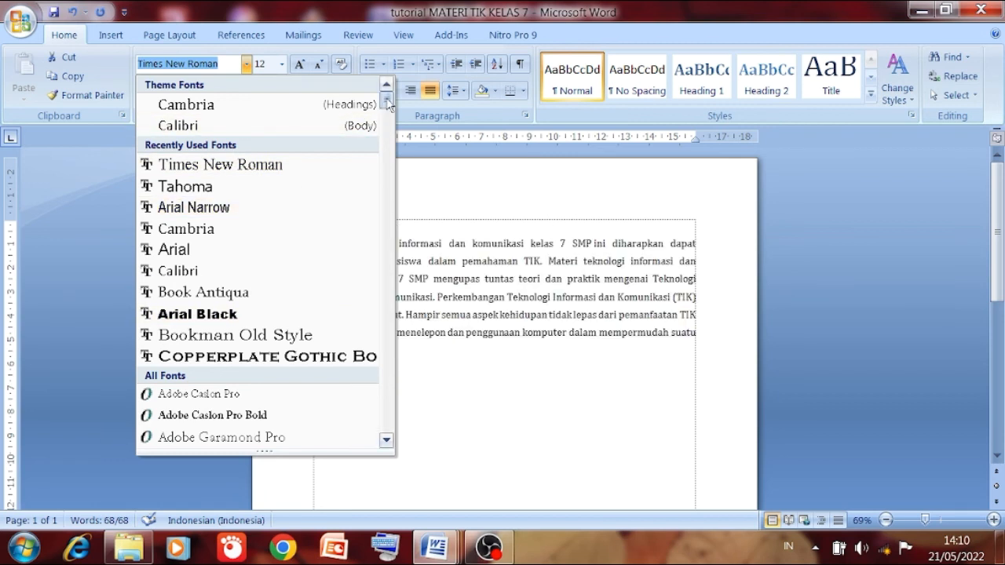
pyautogui.moveTo(387, 104)
pyautogui.mouseDown()
pyautogui.moveTo(388, 117)
pyautogui.moveTo(387, 100)
pyautogui.mouseUp()
pyautogui.click(246, 67)
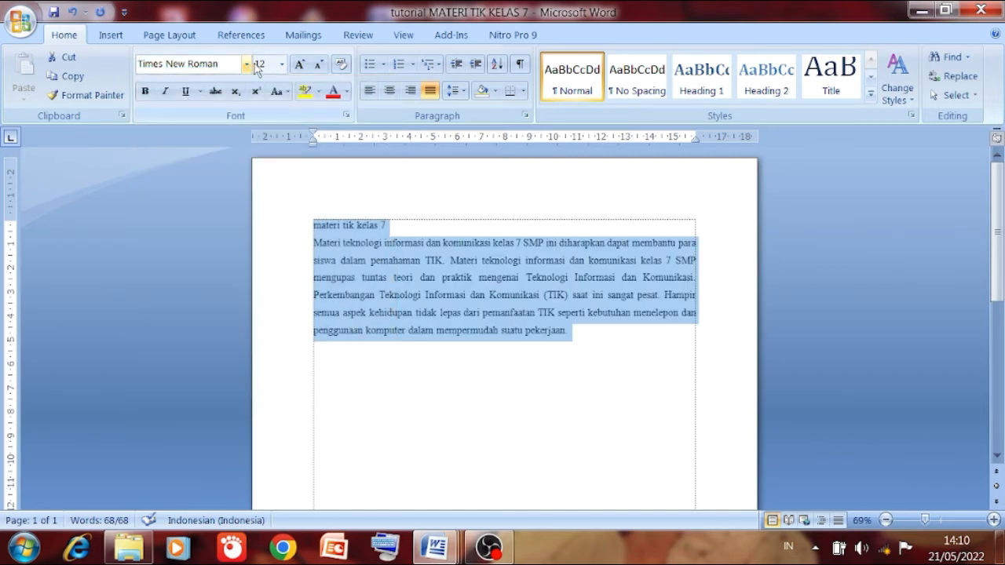
# - Preview a larger font size on the selected text and settle on size 12
pyautogui.click(284, 68)
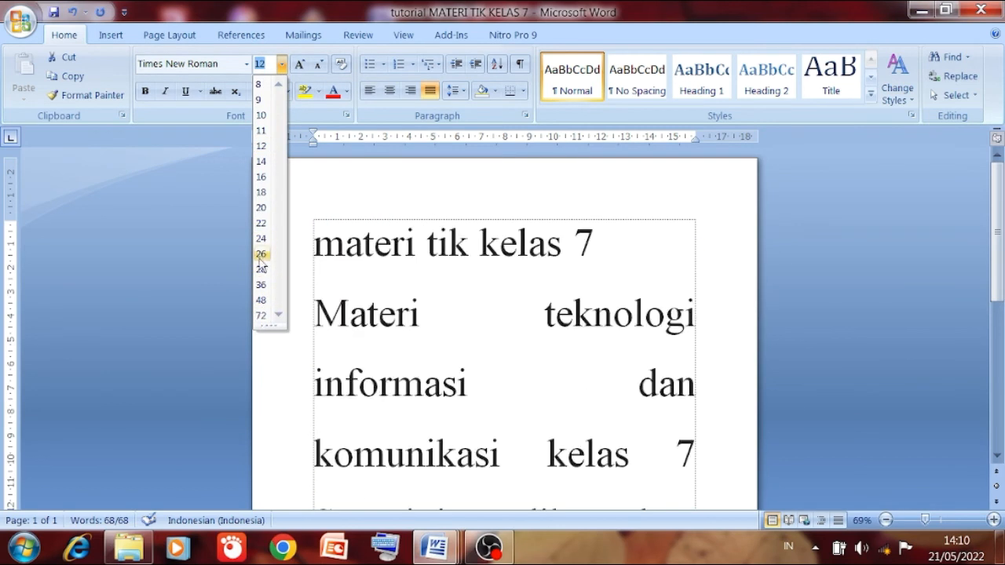
pyautogui.click(261, 146)
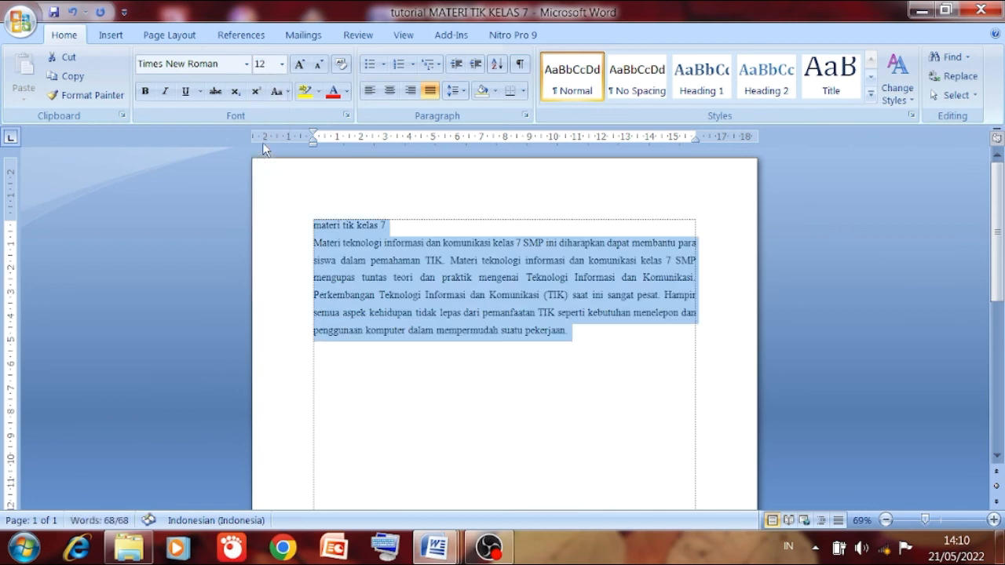
pyautogui.click(165, 93)
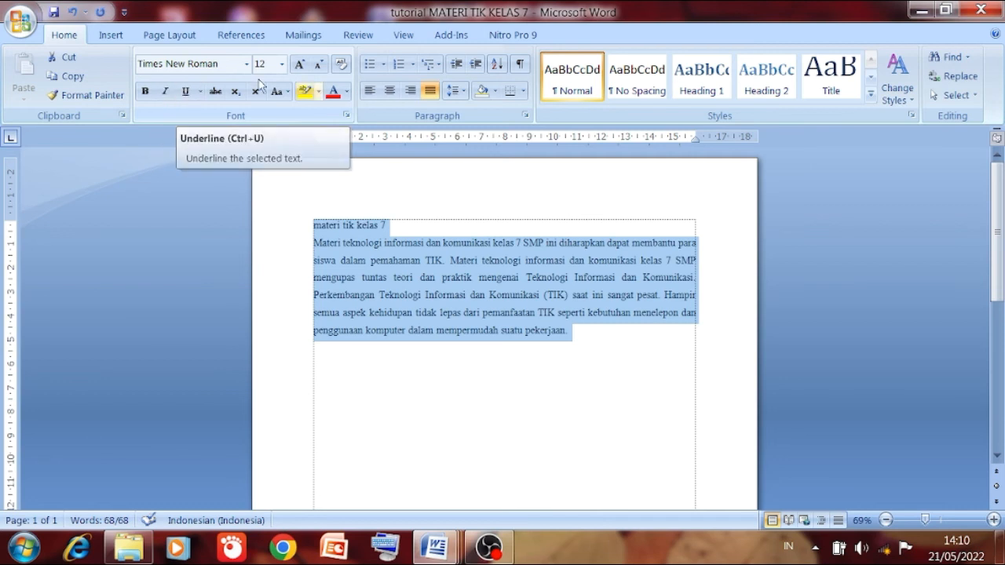
# - Try left, centered and right alignment on the selected text, and return it to justified alignment
pyautogui.click(367, 92)
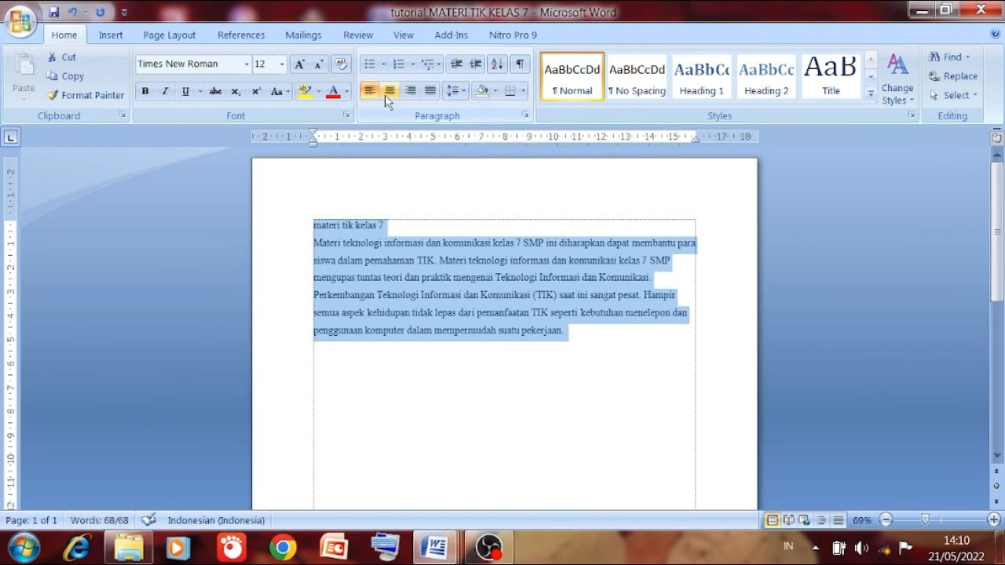
pyautogui.click(386, 96)
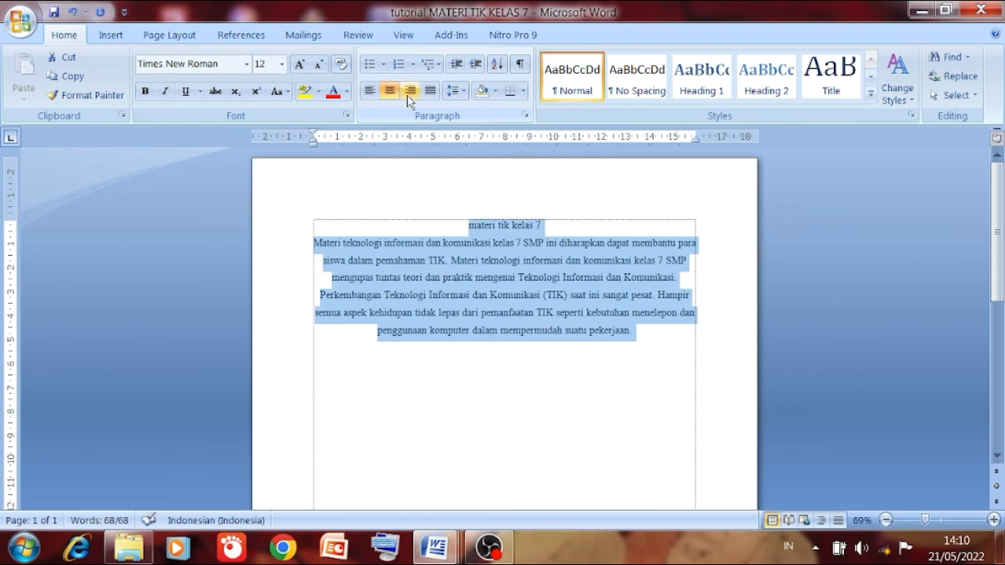
pyautogui.click(409, 96)
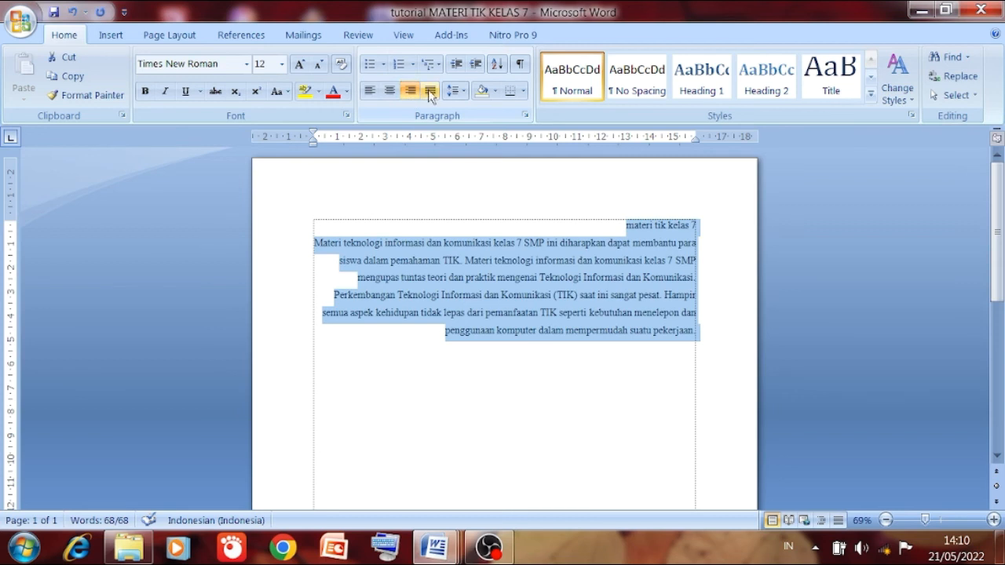
pyautogui.click(429, 91)
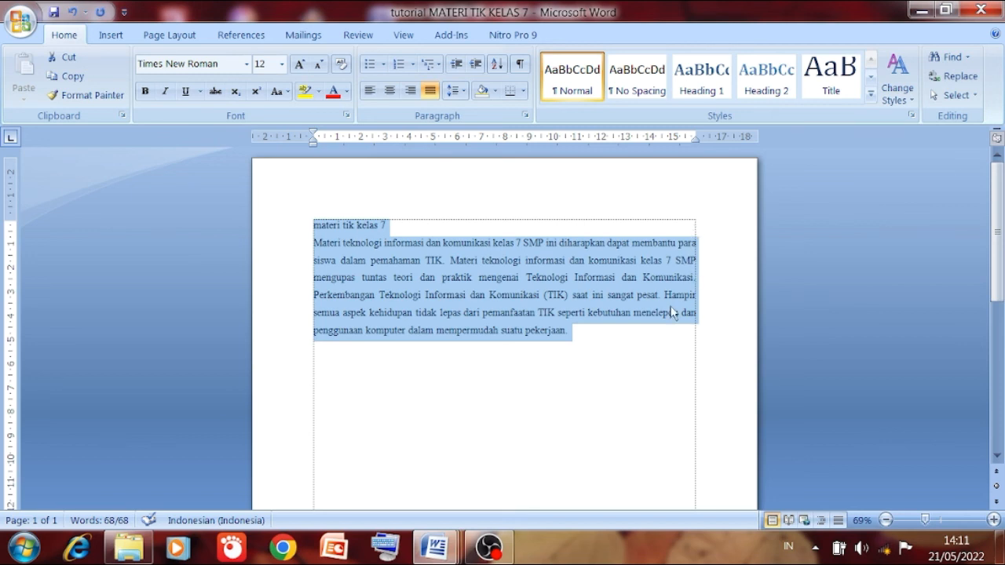
# - Try 2,0 line spacing on the selected text, set it back to 1,5 and deselect the text
pyautogui.click(460, 91)
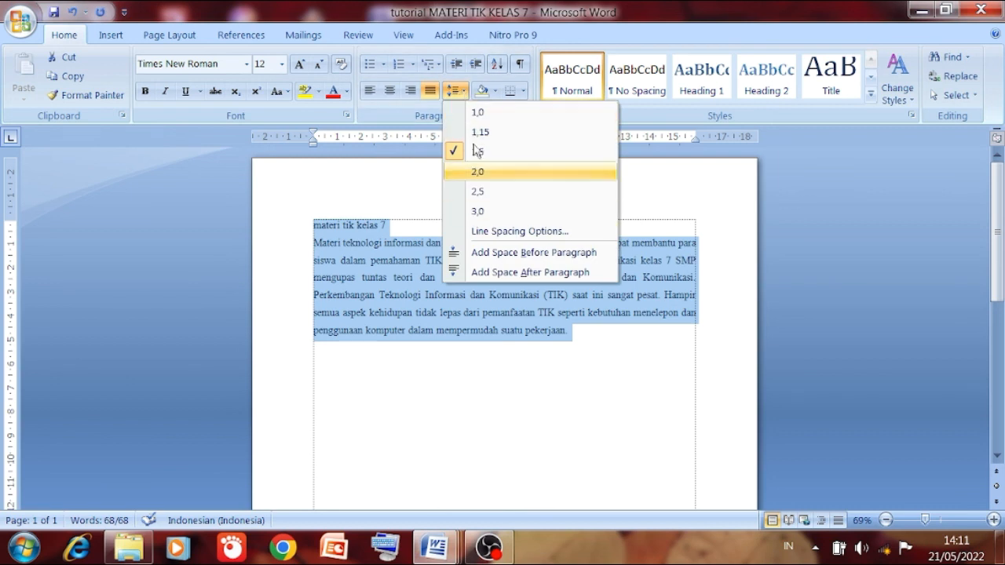
pyautogui.click(477, 172)
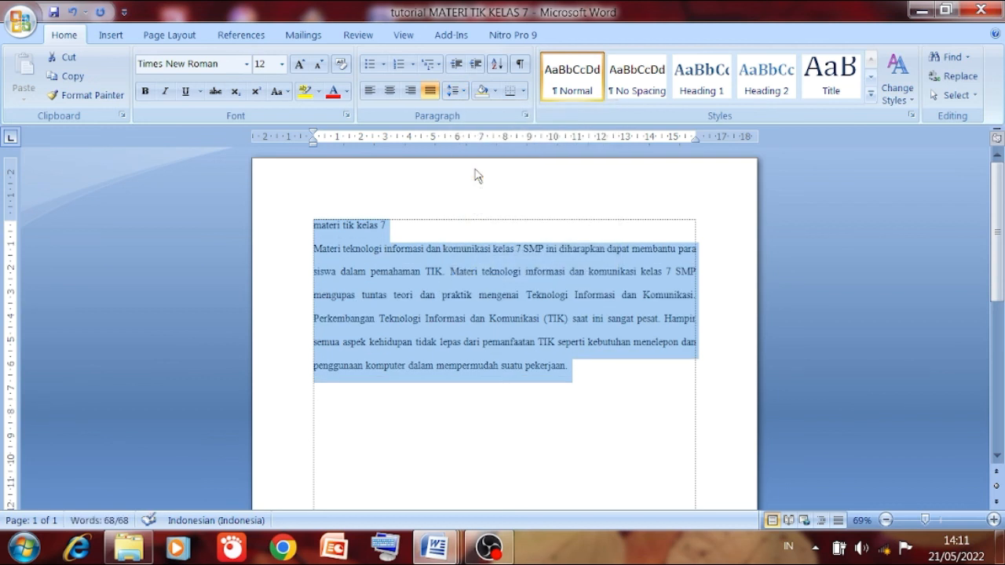
pyautogui.click(455, 91)
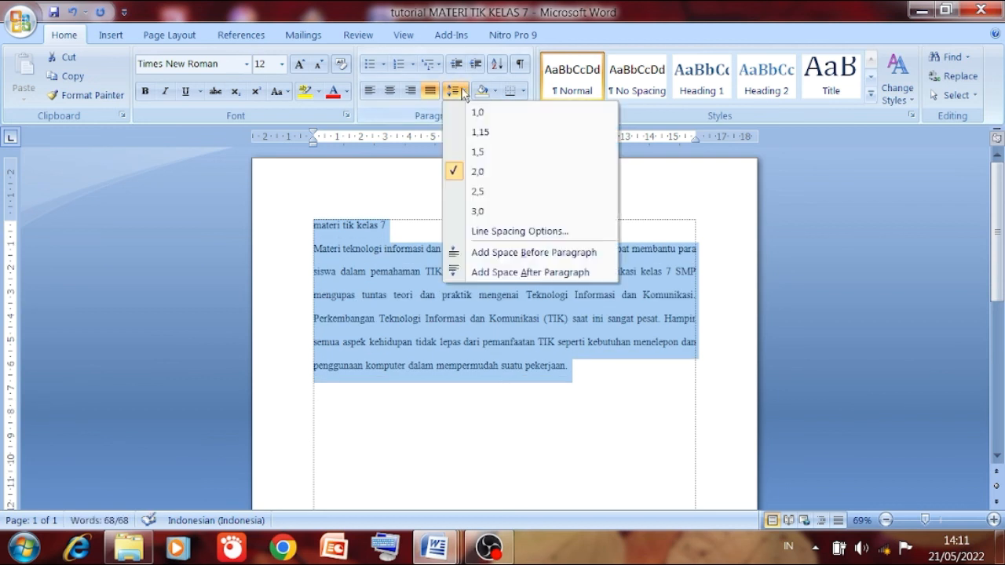
pyautogui.click(476, 153)
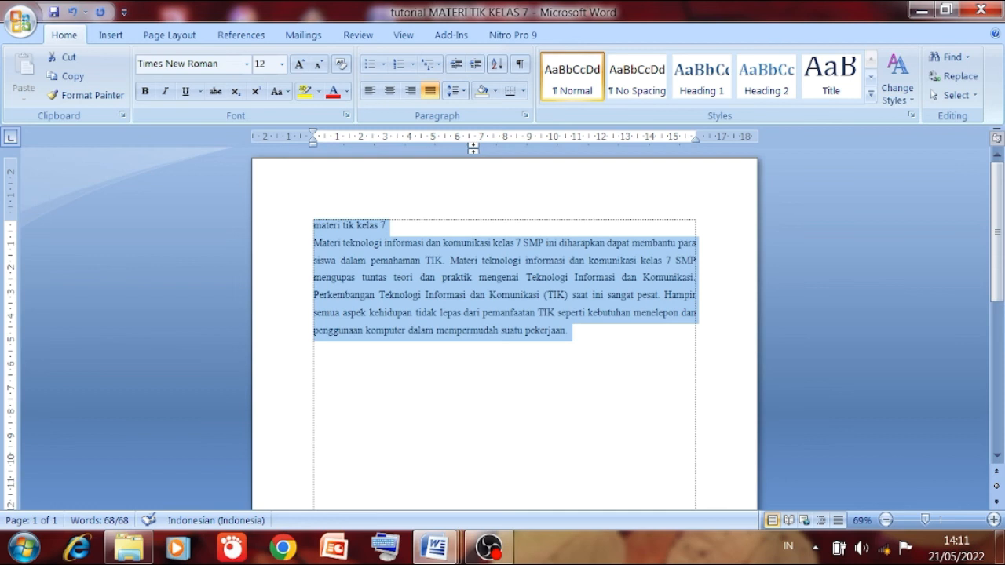
pyautogui.click(454, 195)
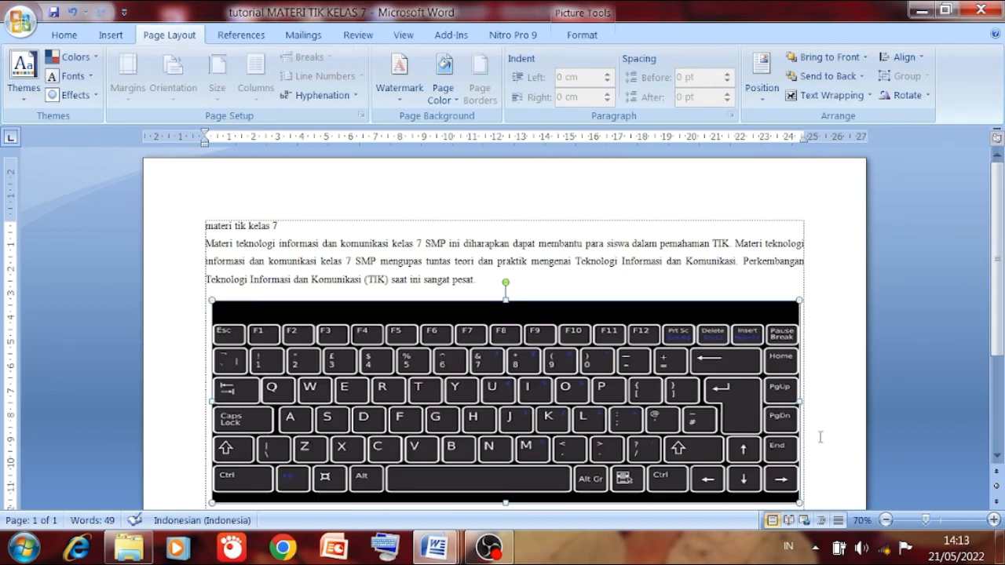
# - Replace the heading with "Materi informatika" and append "MATERI INFORMATIKA ..." in capitals on the same line
pyautogui.click(650, 277)
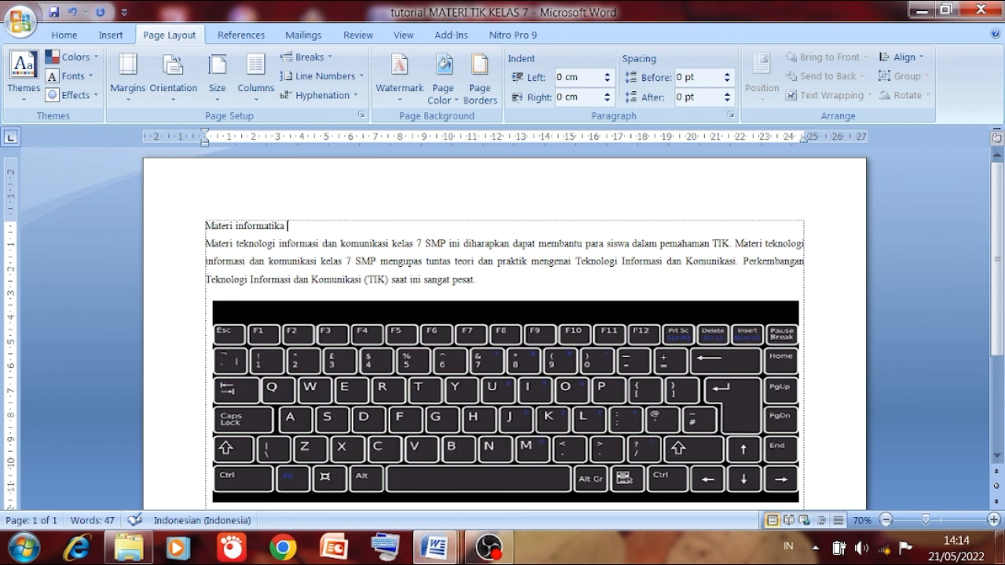
pyautogui.press('capslock')
pyautogui.write('MATERI INFORMA')
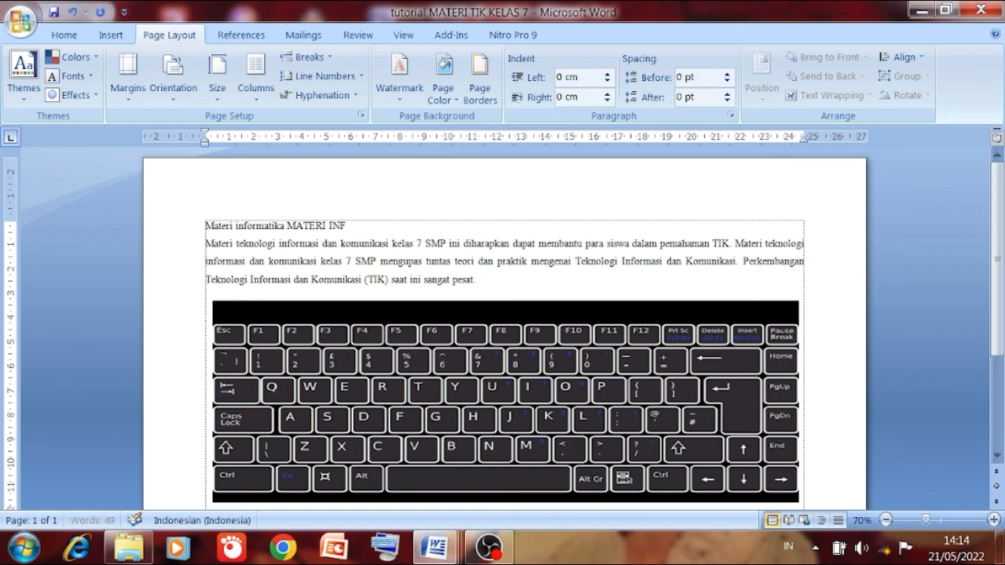
pyautogui.write('TIKA')
pyautogui.write('...')
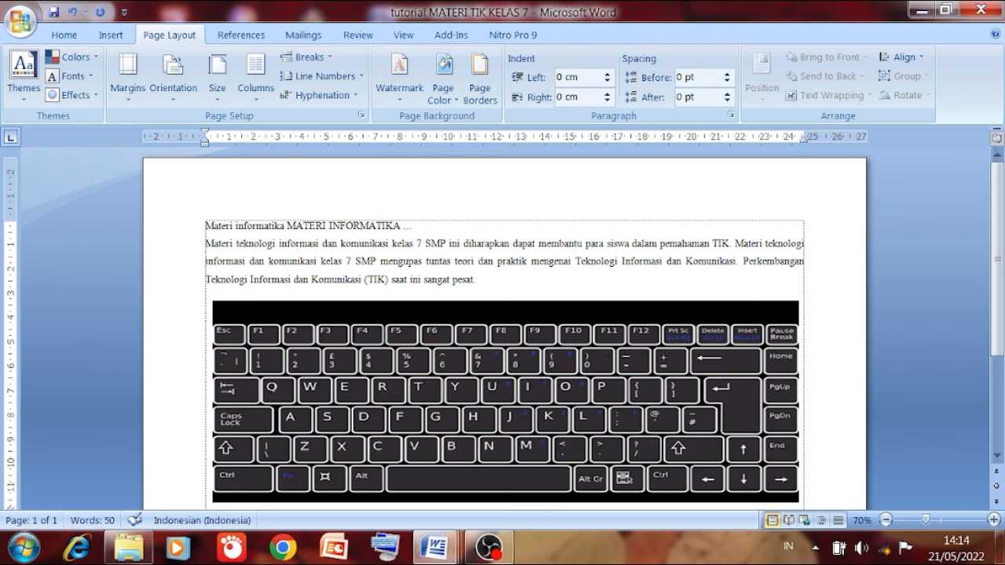
# - Append "materi informatika" in lowercase at the end of the heading line
pyautogui.press('capslock')
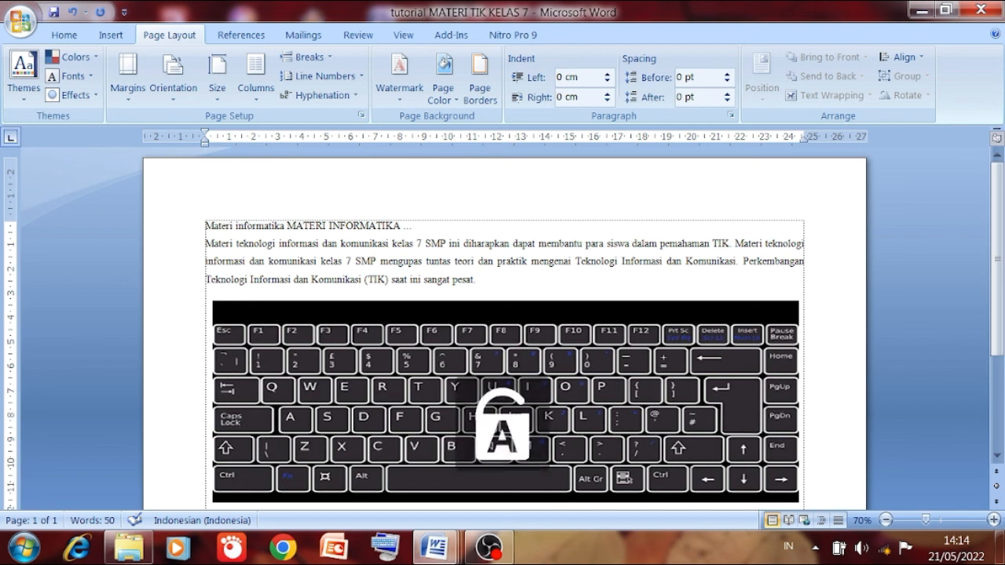
pyautogui.write('mat')
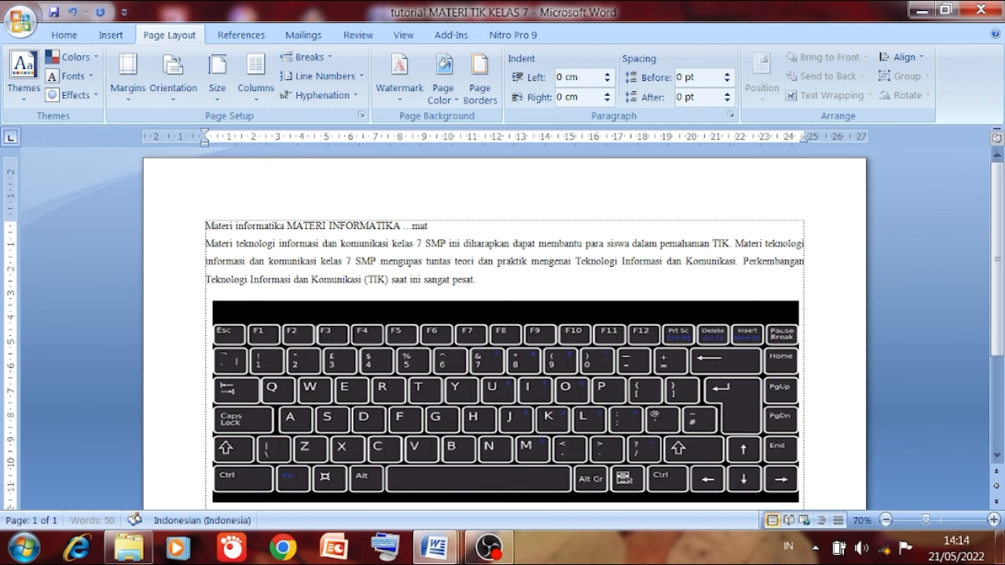
pyautogui.write('eri informatika')
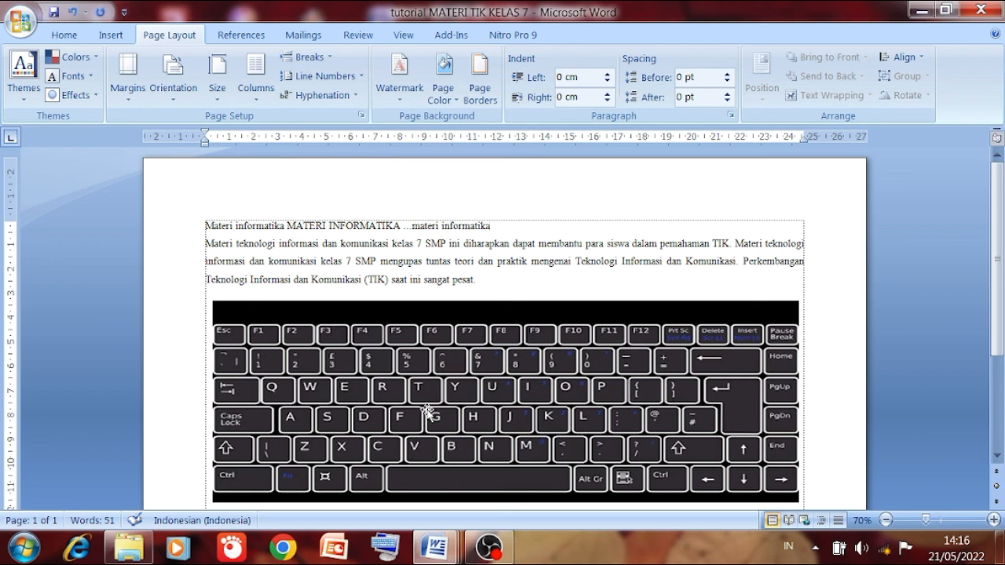
# - Try adding "55555555%" and "111111!" to the heading line, and delete everything after the first "Materi informatika"
pyautogui.write('55555555')
pyautogui.write('%')
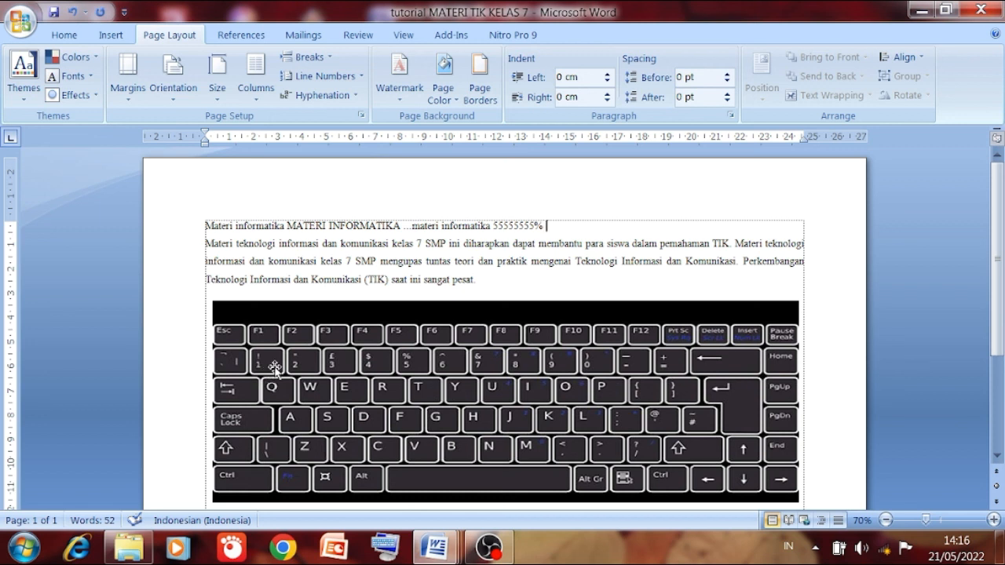
pyautogui.write('111111')
pyautogui.write('!')
pyautogui.press('BackSpace')
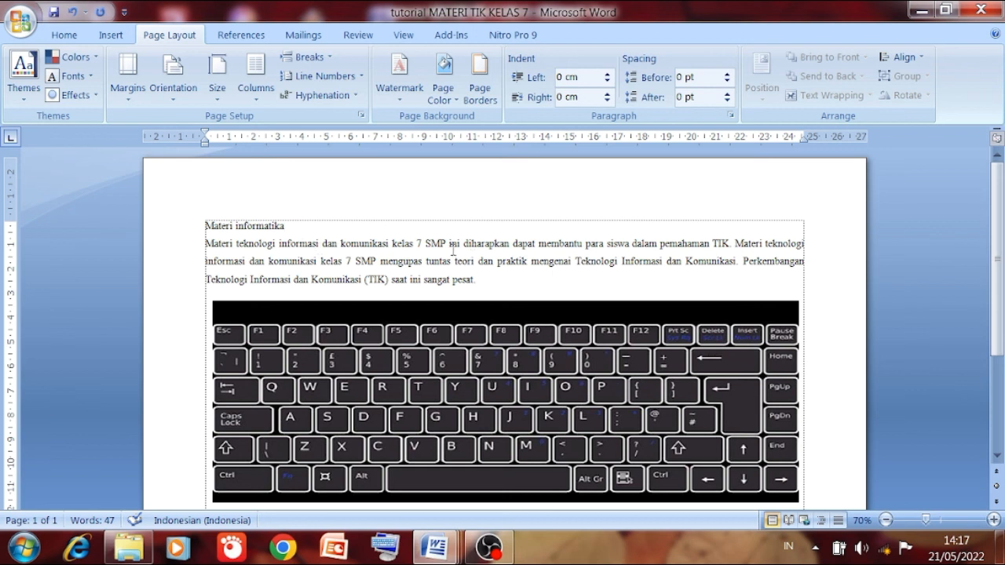
# - Delete "saat ini sangat pesat." from the end of the body paragraph
pyautogui.click(478, 279)
pyautogui.press('BackSpace')
pyautogui.press('BackSpace')
pyautogui.press('BackSpace')
pyautogui.press('BackSpace')
pyautogui.press('BackSpace')
pyautogui.press('BackSpace')
pyautogui.press('BackSpace')
pyautogui.press('BackSpace')
pyautogui.press('BackSpace')
pyautogui.press('BackSpace')
pyautogui.press('BackSpace')
pyautogui.press('BackSpace')
pyautogui.press('BackSpace')
pyautogui.press('BackSpace')
pyautogui.press('BackSpace')
pyautogui.press('BackSpace')
pyautogui.press('BackSpace')
pyautogui.press('BackSpace')
pyautogui.press('BackSpace')
pyautogui.press('BackSpace')
pyautogui.press('BackSpace')
pyautogui.press('BackSpace')
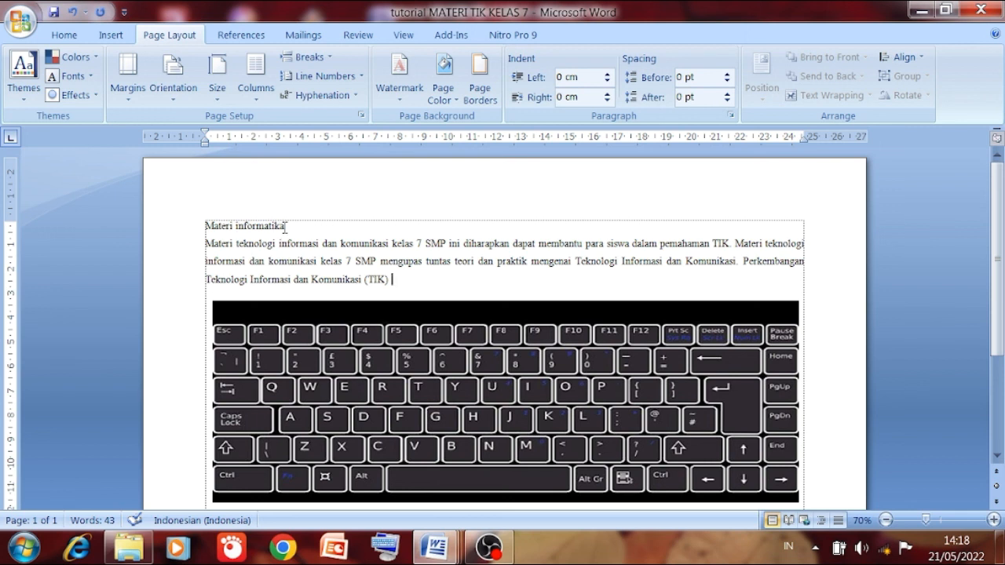
# - Make the heading "Materi informatika" bold and set its font size to 22
pyautogui.moveTo(286, 227); pyautogui.dragTo(227, 224)
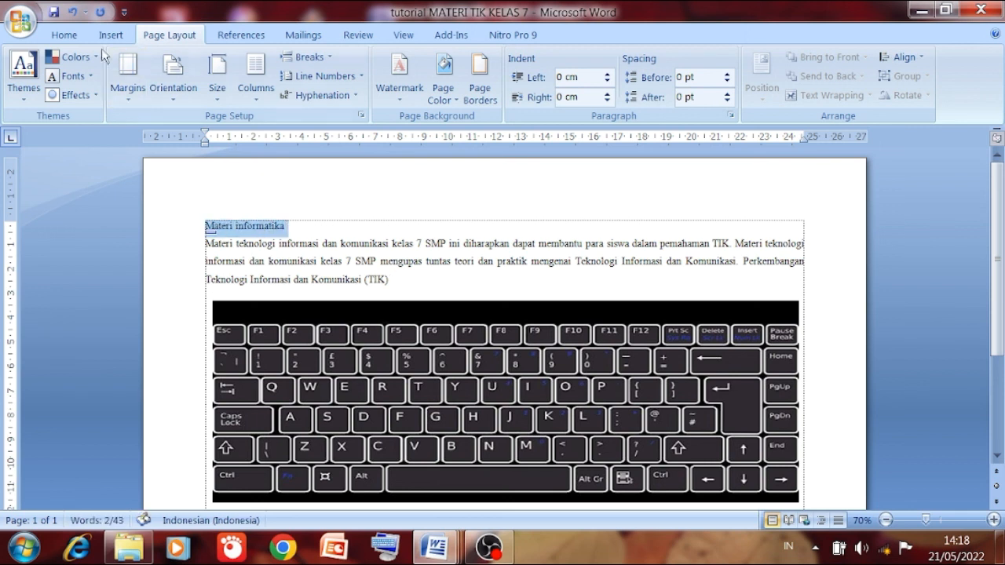
pyautogui.click(78, 36)
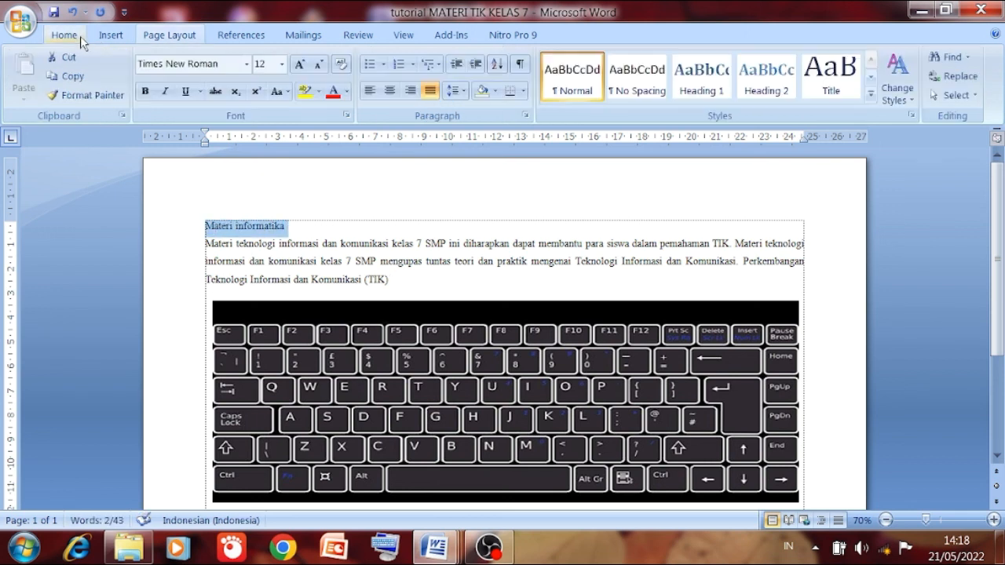
pyautogui.click(144, 92)
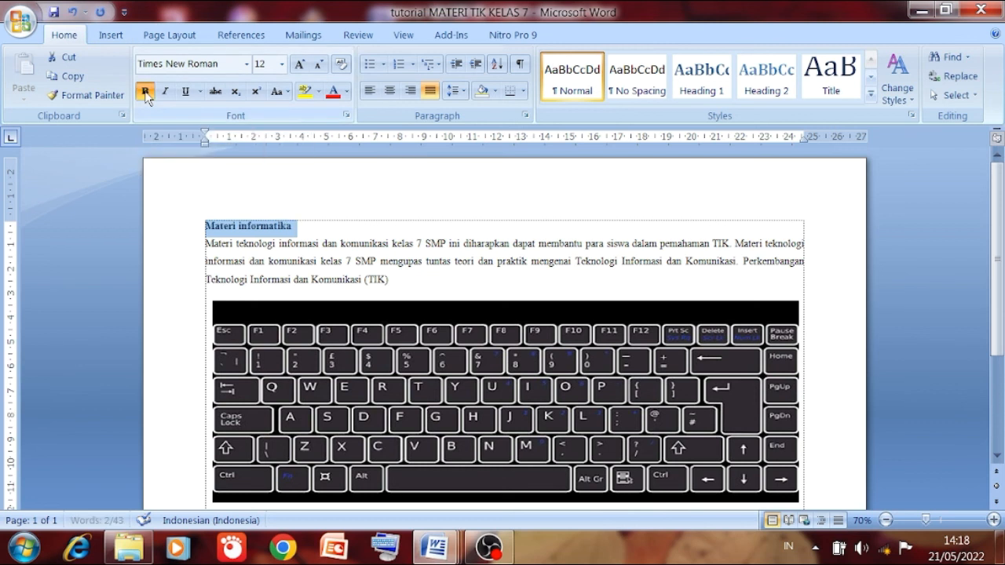
pyautogui.click(282, 64)
pyautogui.click(262, 223)
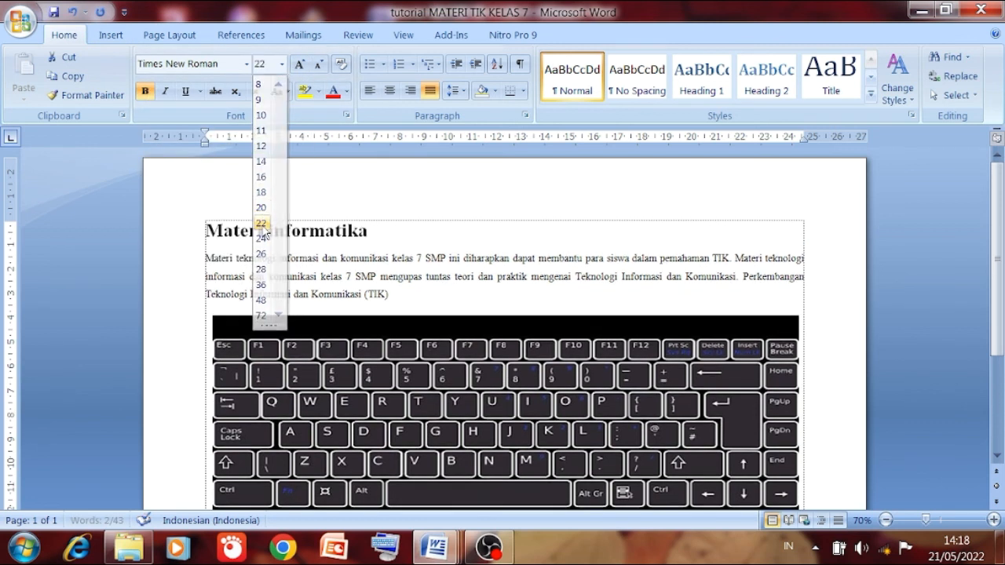
# - Remove the space between "Materi" and "informatika" in the heading and insert a wider gap of several spaces
pyautogui.click(377, 231)
pyautogui.click(270, 232)
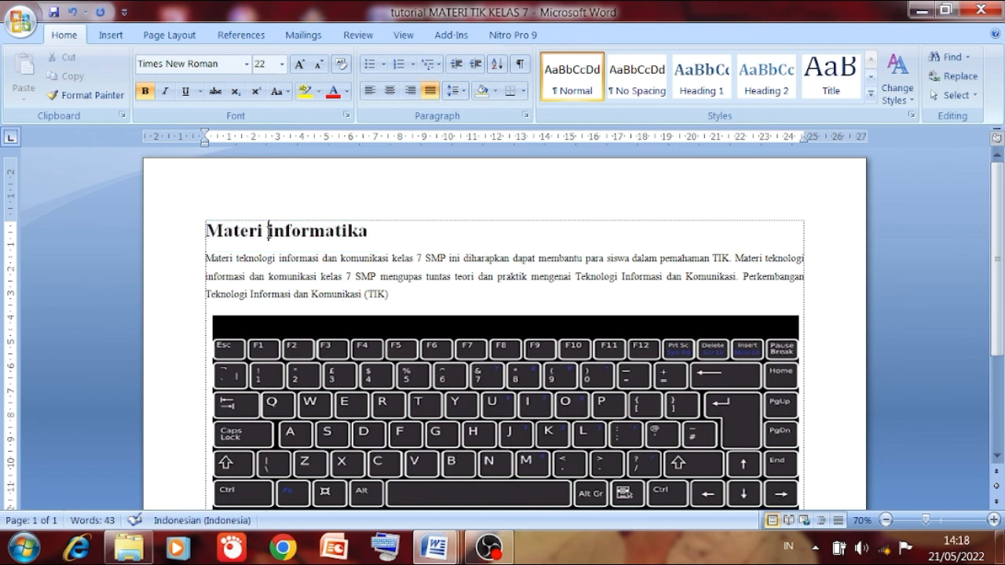
pyautogui.press('BackSpace')
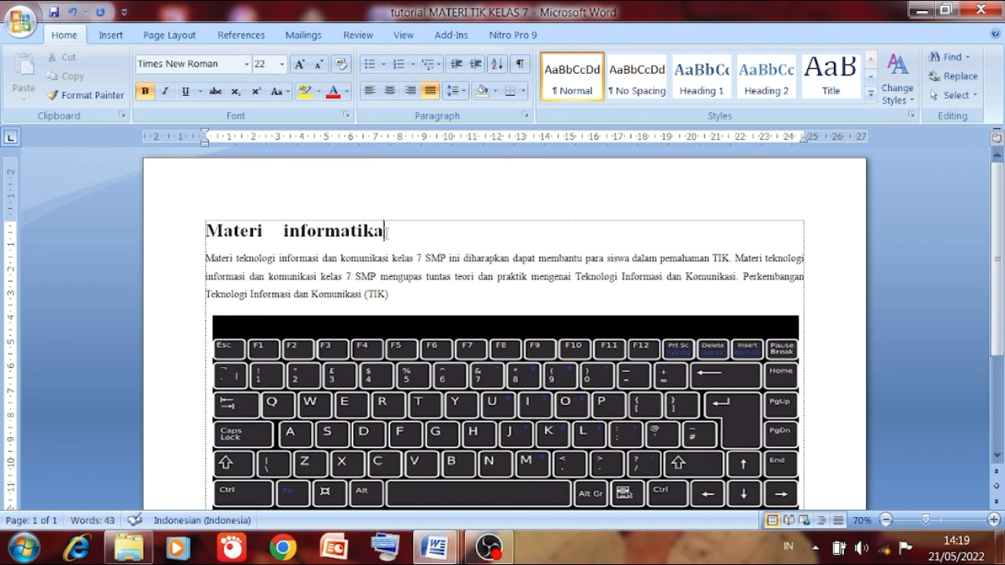
# - Try adding two blank lines below the heading, and remove them
pyautogui.press('Return')
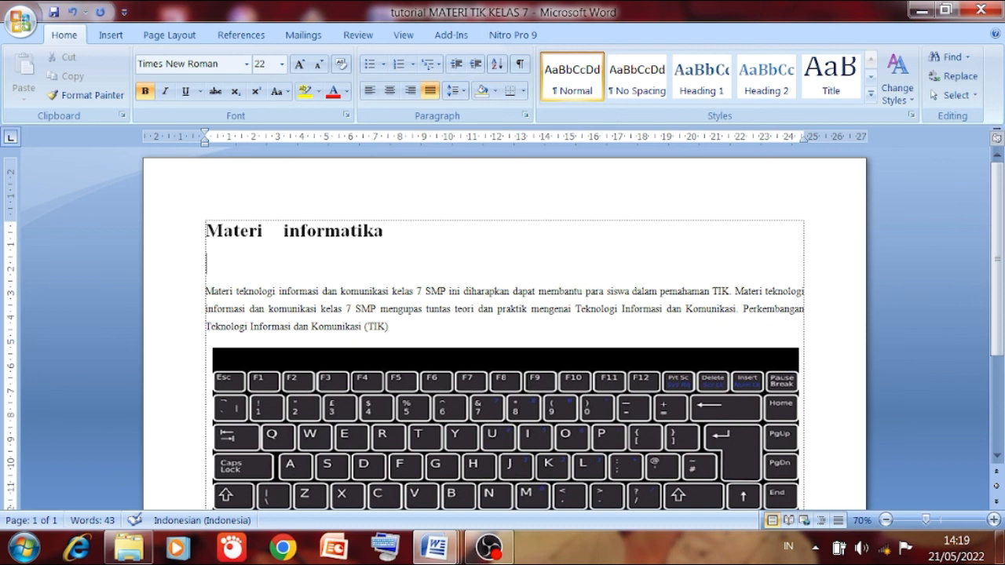
pyautogui.press('Return')
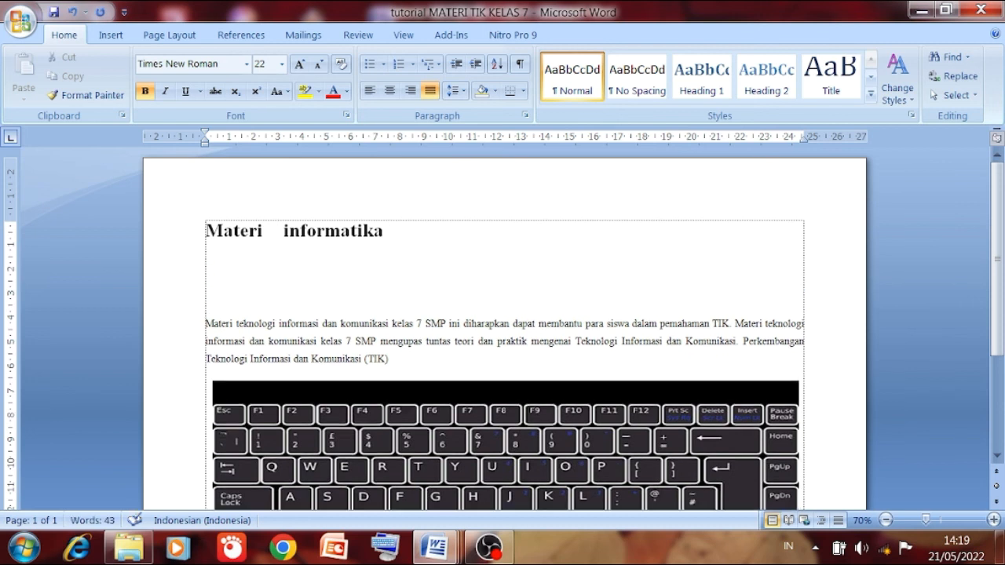
pyautogui.press('BackSpace')
pyautogui.press('BackSpace')
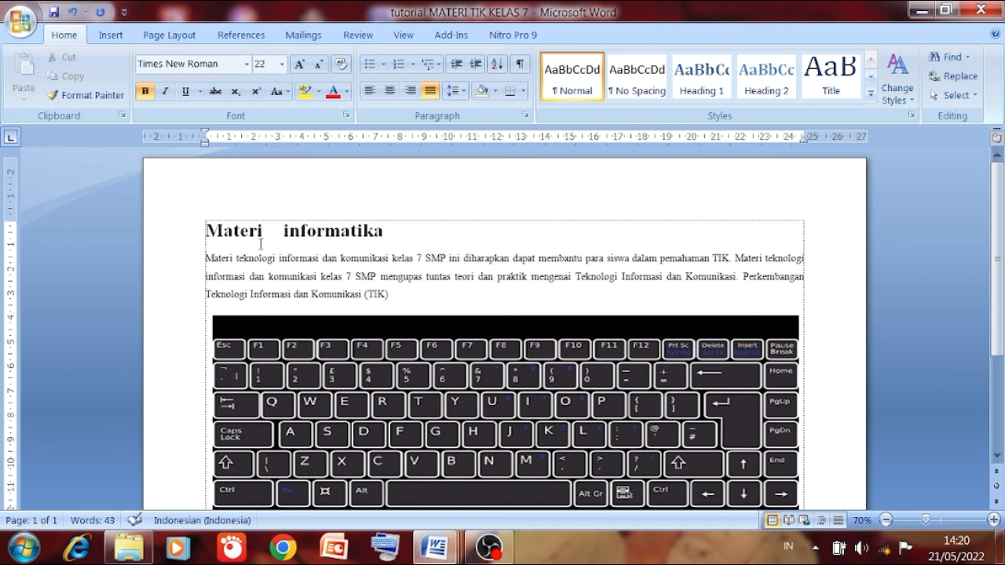
# - Try indenting the first line of the body paragraph by one tab stop, and remove the indent
pyautogui.click(207, 257)
pyautogui.press('Tab')
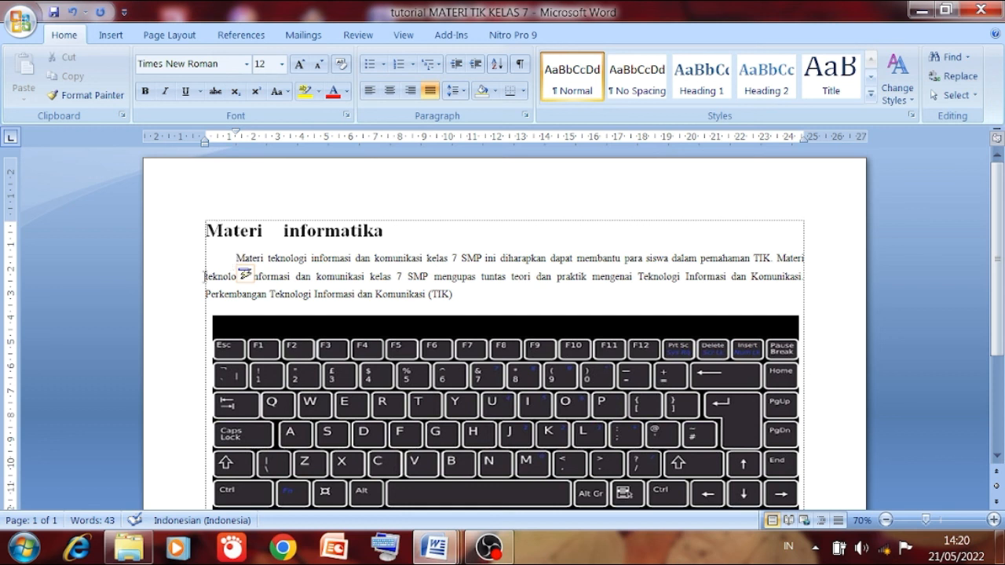
pyautogui.press('BackSpace')
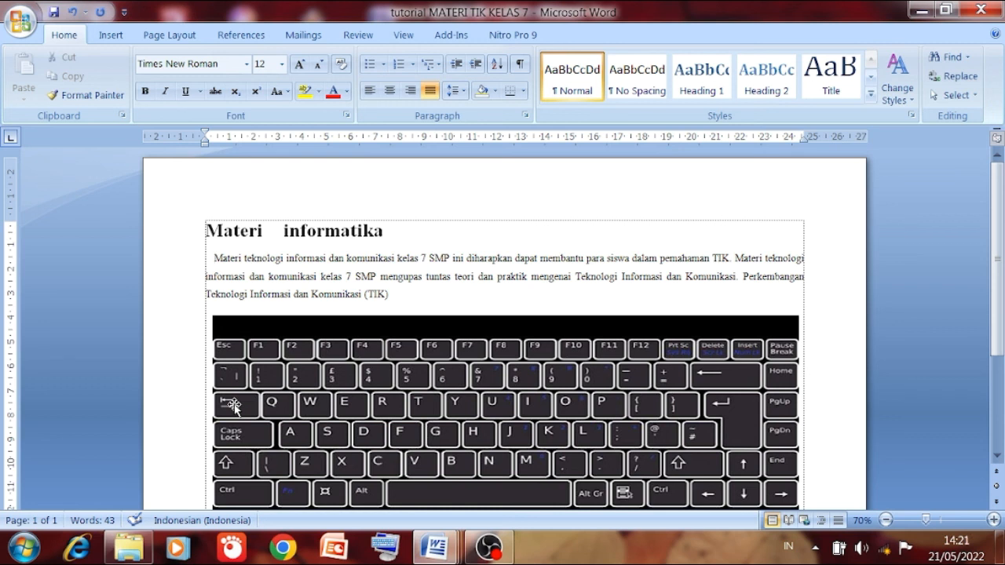
# - Try indenting the body paragraph's first line by three tab stops, and delete all the space before its first word
pyautogui.press('Tab')
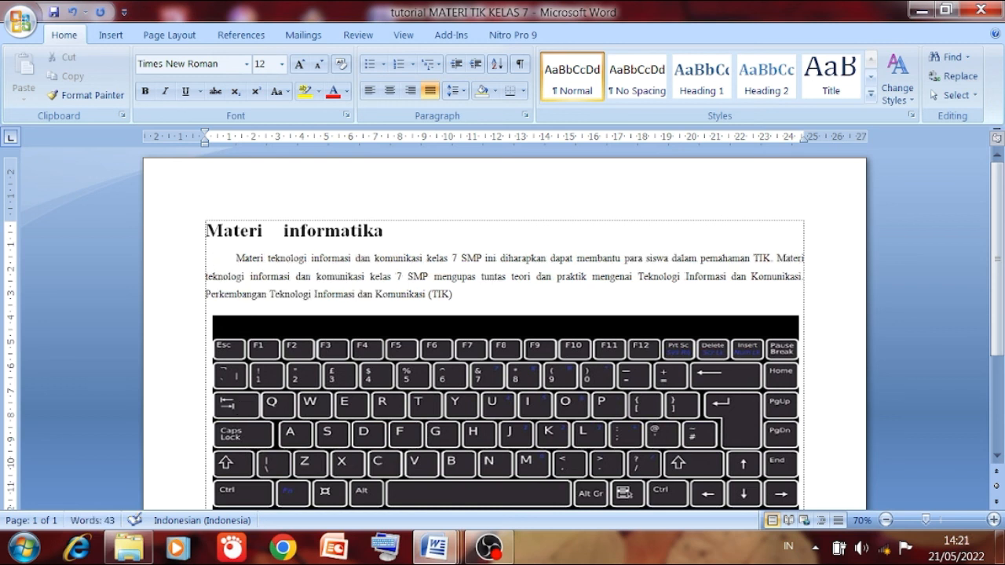
pyautogui.press('Tab')
pyautogui.press('Tab')
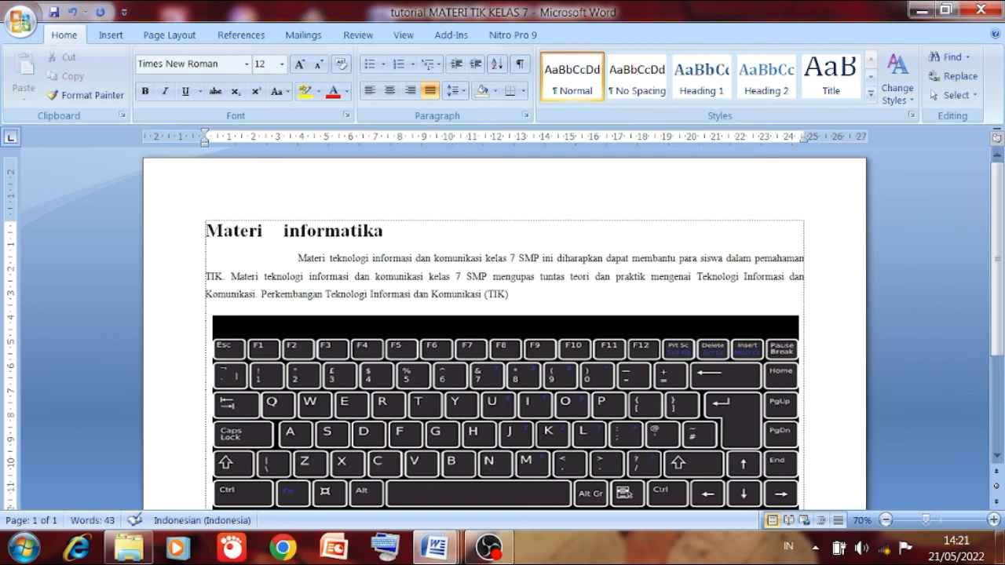
pyautogui.press('BackSpace')
pyautogui.press('BackSpace')
pyautogui.press('BackSpace')
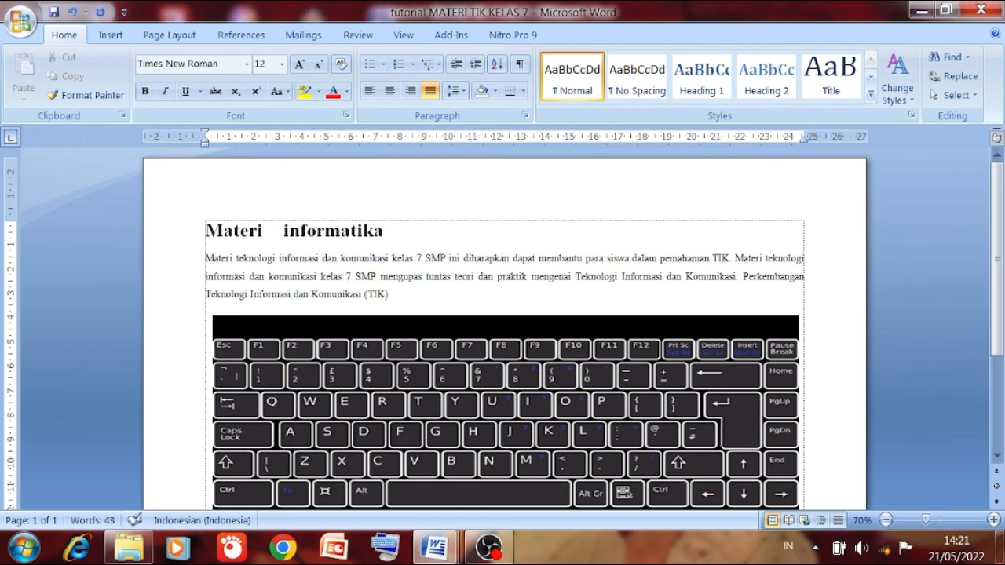